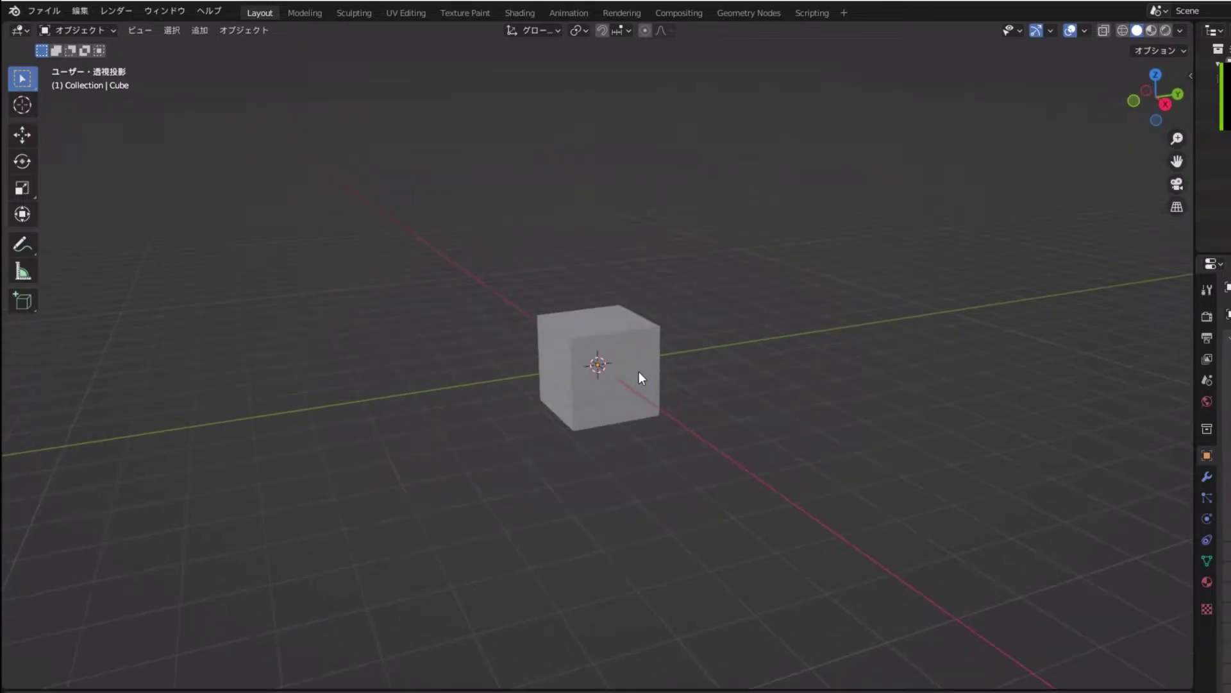
Delete the default cube from the scene
{"action": "key", "text": "Delete"}
Add a UV sphere at the origin and raise it along Z
{"action": "key", "text": "shift+a"}
{"action": "left_click", "coordinate": [669, 372]}
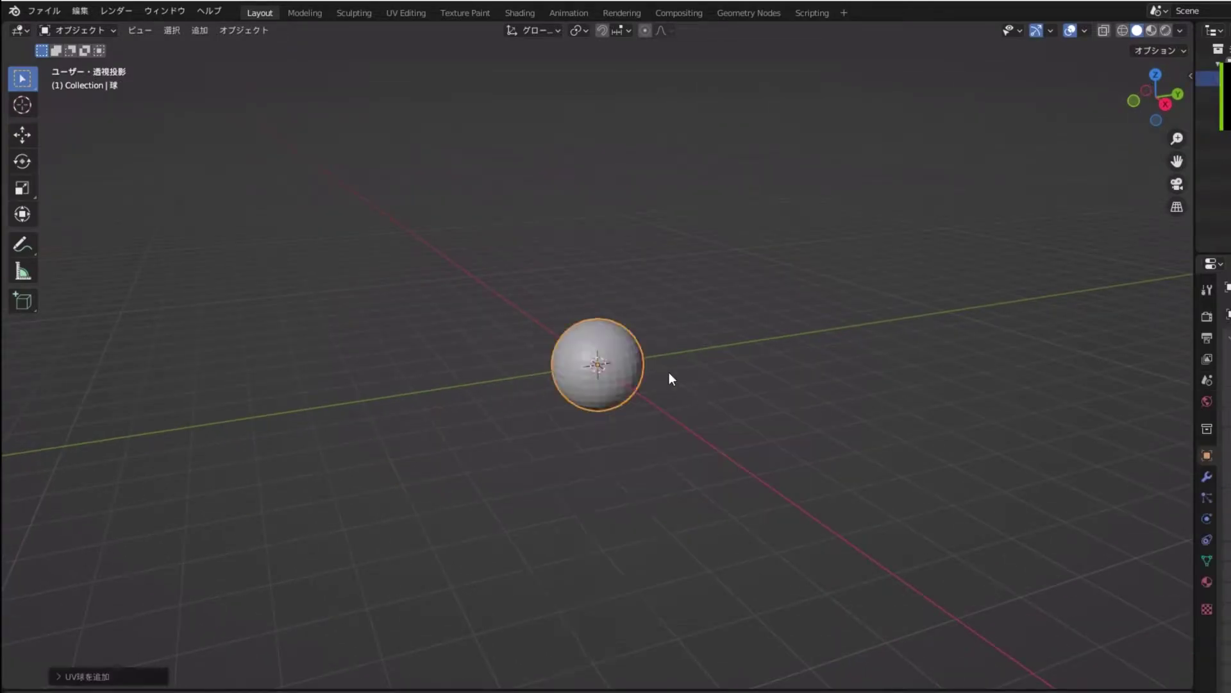
{"action": "key", "text": "s"}
{"action": "left_click", "coordinate": [641, 367]}
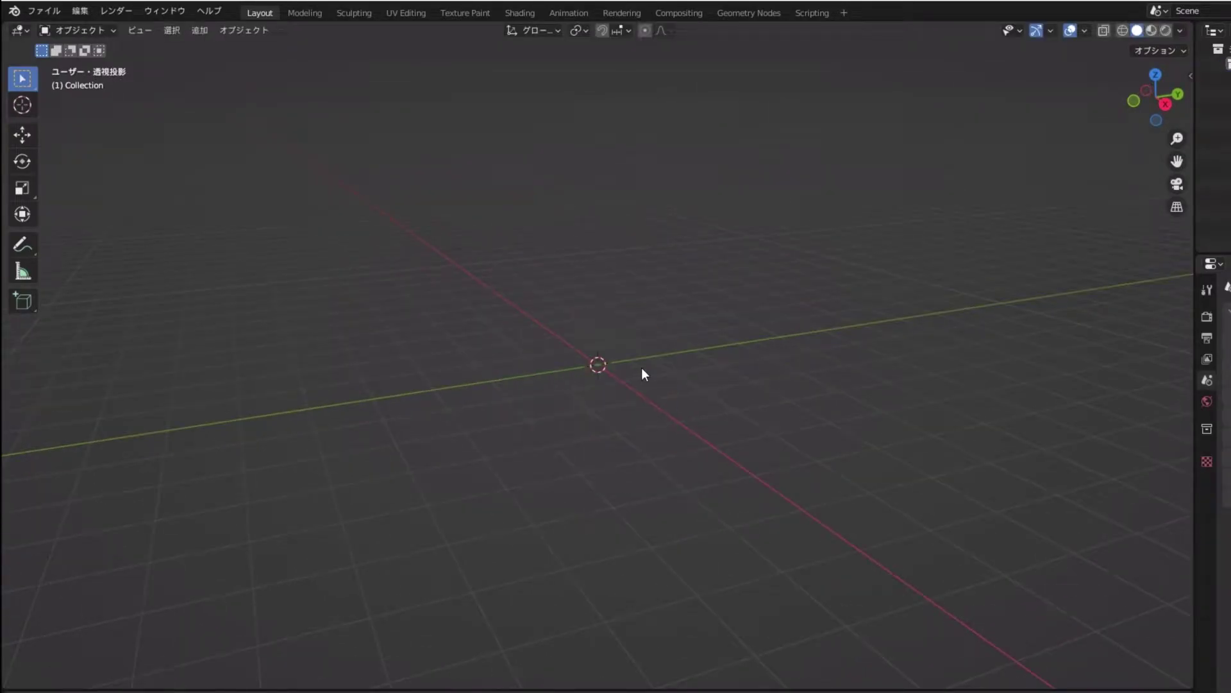
{"action": "key", "text": "ctrl+z"}
{"action": "key", "text": "g"}
{"action": "key", "text": "z"}
{"action": "left_click", "coordinate": [734, 145]}
{"action": "mouse_move", "coordinate": [734, 145]}
{"action": "middle_mouse_down"}
{"action": "mouse_move", "coordinate": [672, 161]}
{"action": "mouse_move", "coordinate": [654, 275]}
{"action": "mouse_move", "coordinate": [665, 252]}
{"action": "middle_mouse_up"}
Stretch the sphere on Z into an egg, widen it, and lower it toward the ground
{"action": "key", "text": "s"}
{"action": "key", "text": "z"}
{"action": "left_click", "coordinate": [660, 191]}
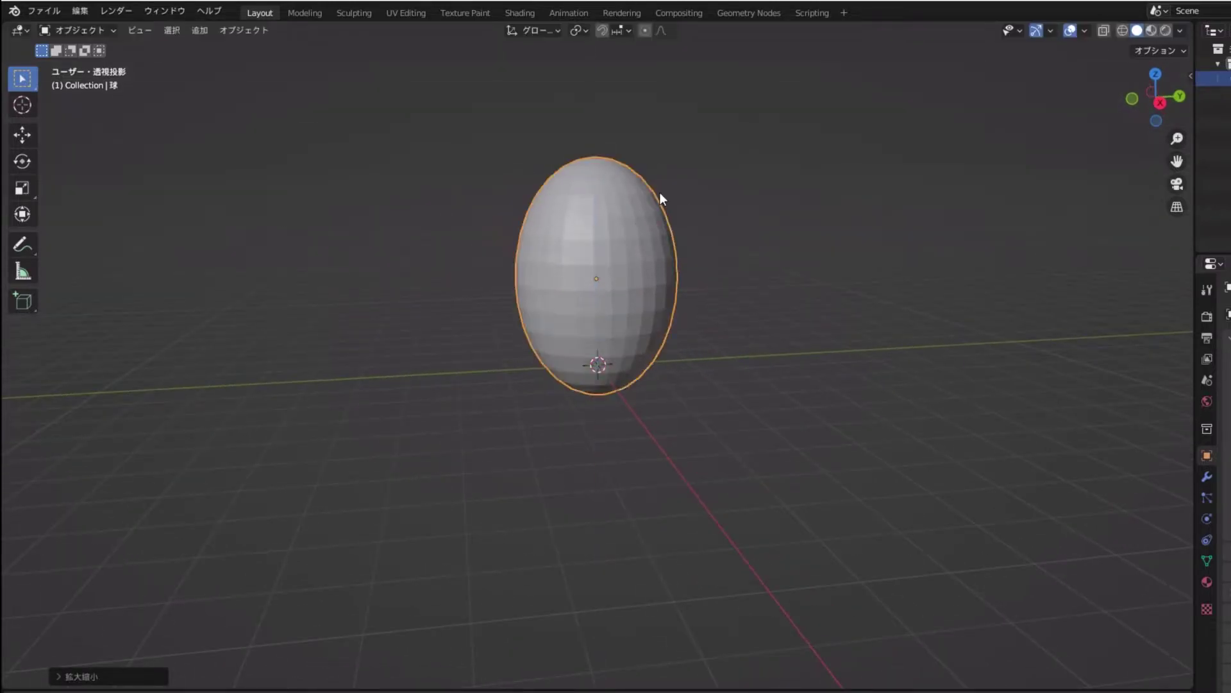
{"action": "key", "text": "s"}
{"action": "left_click", "coordinate": [733, 226]}
{"action": "left_click", "coordinate": [22, 135]}
{"action": "left_click_drag", "start_coordinate": [596, 278], "coordinate": [596, 311]}
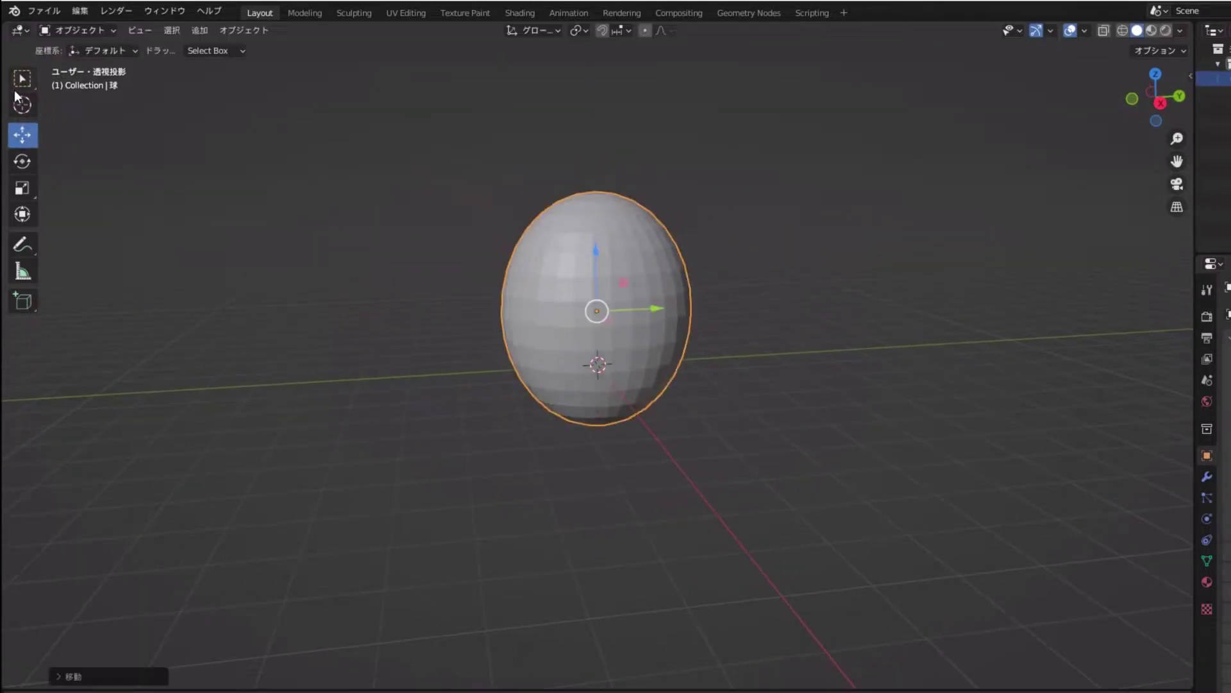
{"action": "left_click", "coordinate": [22, 78]}
Add a second UV sphere above the egg and size it as the head
{"action": "key", "text": "shift+a"}
{"action": "left_click", "coordinate": [539, 408]}
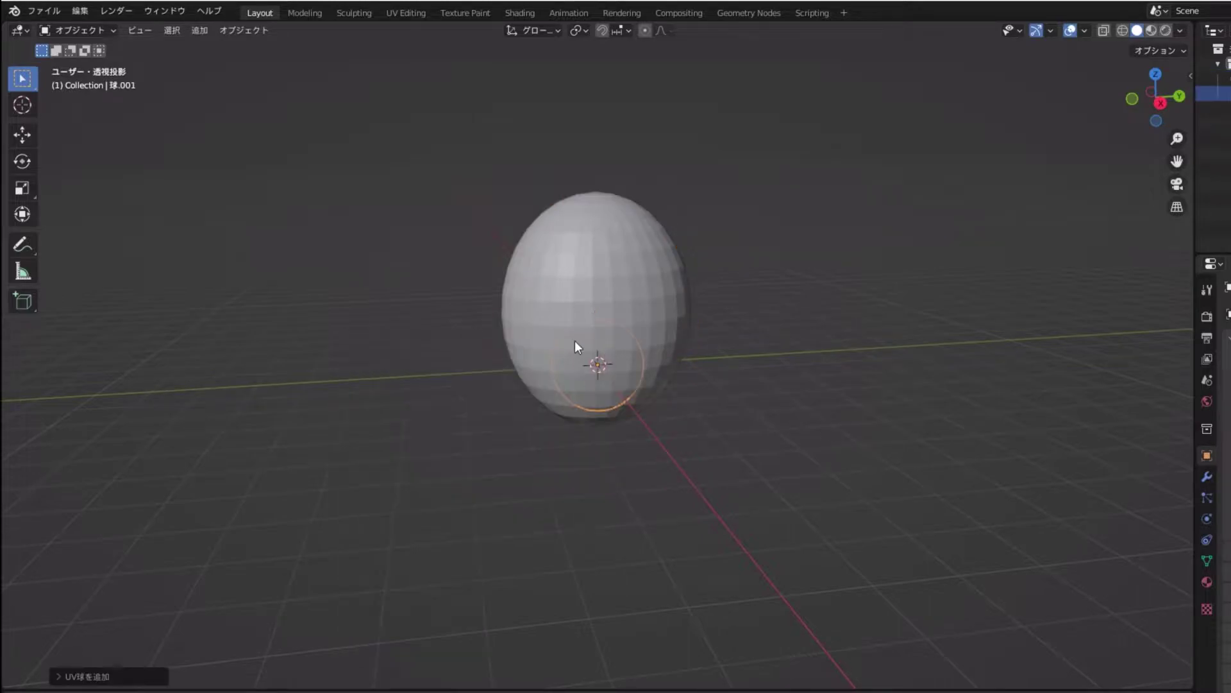
{"action": "key", "text": "shift+space"}
{"action": "key", "text": "g"}
{"action": "middle_click_drag", "start_coordinate": [575, 340], "coordinate": [595, 346]}
{"action": "key", "text": "g"}
{"action": "key", "text": "z"}
{"action": "left_click", "coordinate": [667, 109]}
{"action": "key", "text": "s"}
{"action": "left_click", "coordinate": [560, 321]}
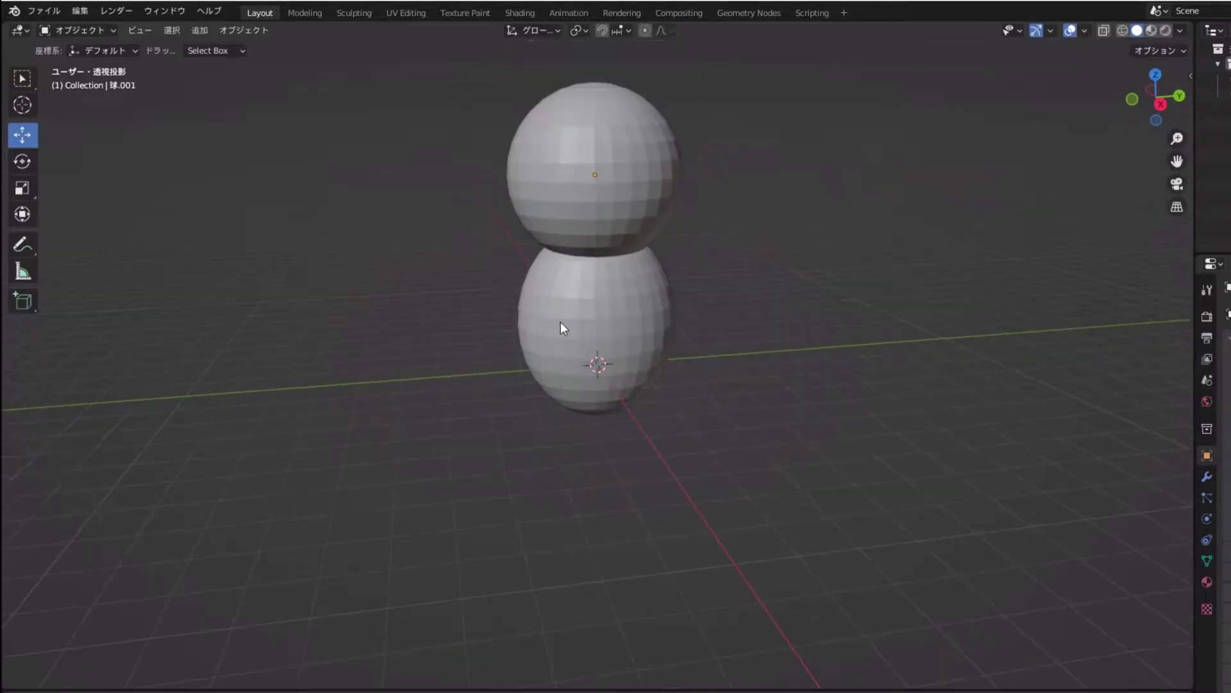
{"action": "scroll", "coordinate": [685, 226], "scroll_direction": "up", "scroll_amount": 2}
Add a UV sphere beside the body and flatten it into a disc
{"action": "key", "text": "shift+a"}
{"action": "left_click", "coordinate": [597, 318]}
{"action": "key", "text": "g"}
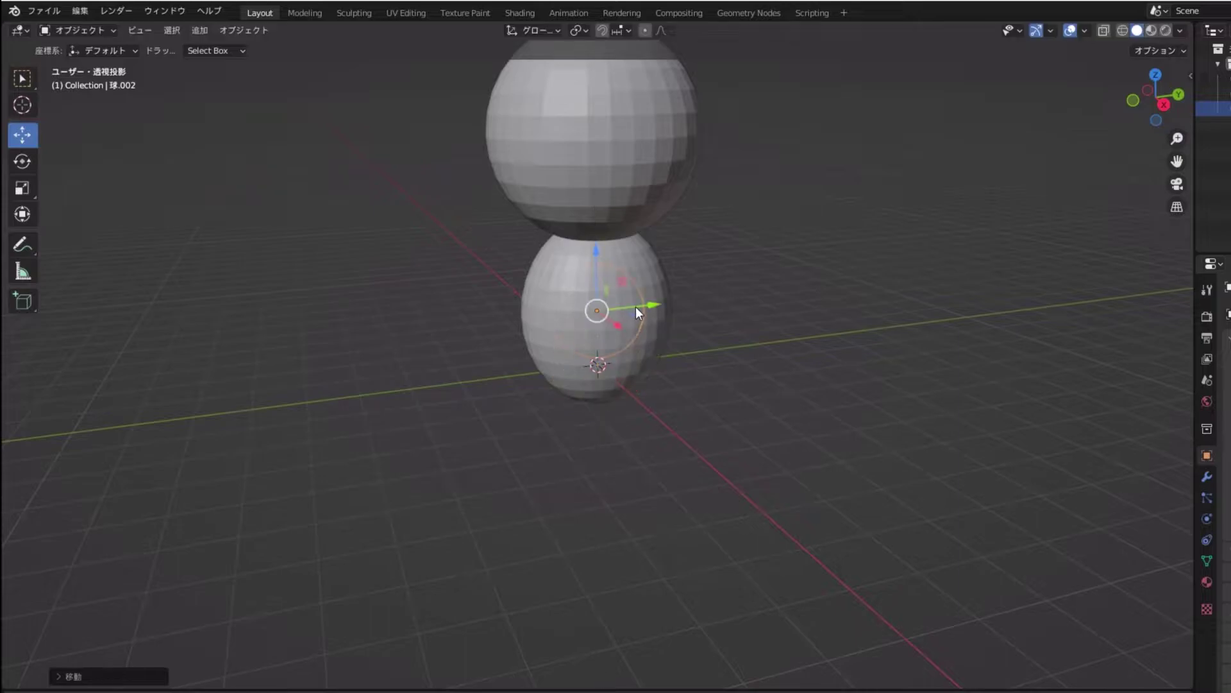
{"action": "left_click", "coordinate": [546, 312]}
{"action": "key", "text": "s"}
{"action": "key", "text": "z"}
{"action": "left_click", "coordinate": [563, 321]}
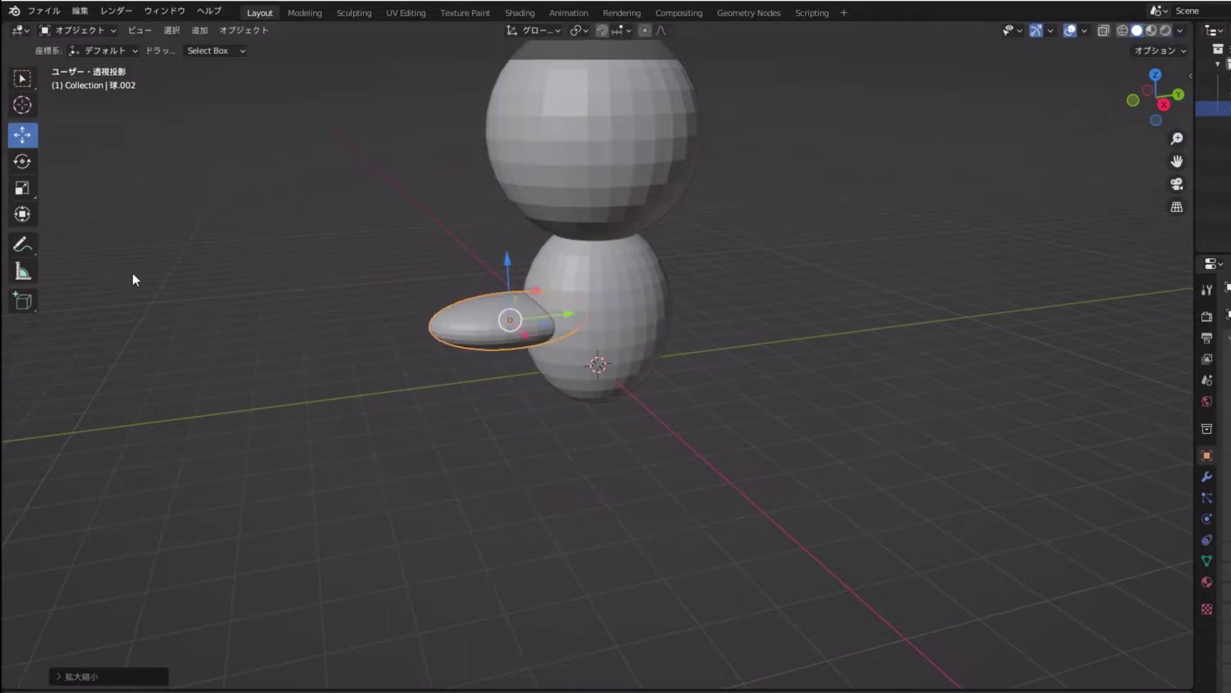
Rotate the flat disc into an arm angle against the body
{"action": "mouse_move", "coordinate": [41, 152]}
{"action": "middle_mouse_down"}
{"action": "mouse_move", "coordinate": [830, 398]}
{"action": "mouse_move", "coordinate": [631, 355]}
{"action": "middle_mouse_up"}
{"action": "scroll", "coordinate": [632, 355], "scroll_direction": "up", "scroll_amount": 3}
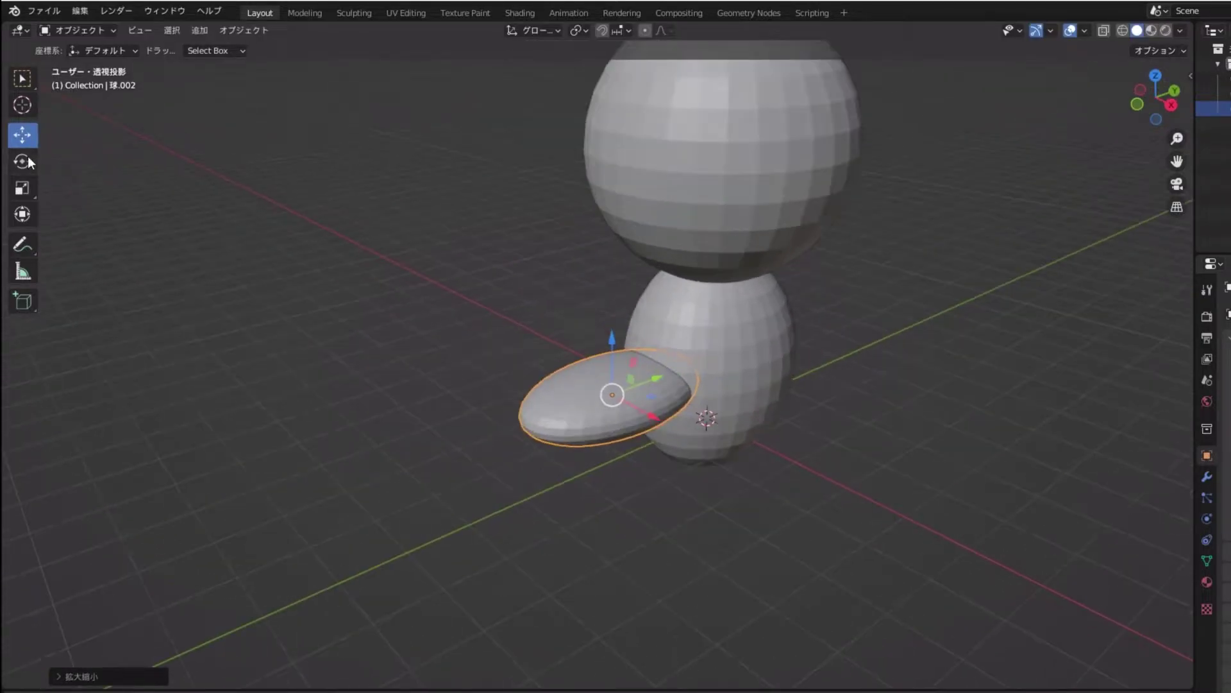
{"action": "left_click", "coordinate": [23, 161]}
{"action": "left_click_drag", "start_coordinate": [596, 346], "coordinate": [580, 387]}
{"action": "middle_click_drag", "start_coordinate": [580, 386], "coordinate": [622, 363]}
{"action": "left_click", "coordinate": [22, 134]}
Duplicate the arm disc to the right side and rotate it to mirror the first arm
{"action": "key", "text": "shift+d"}
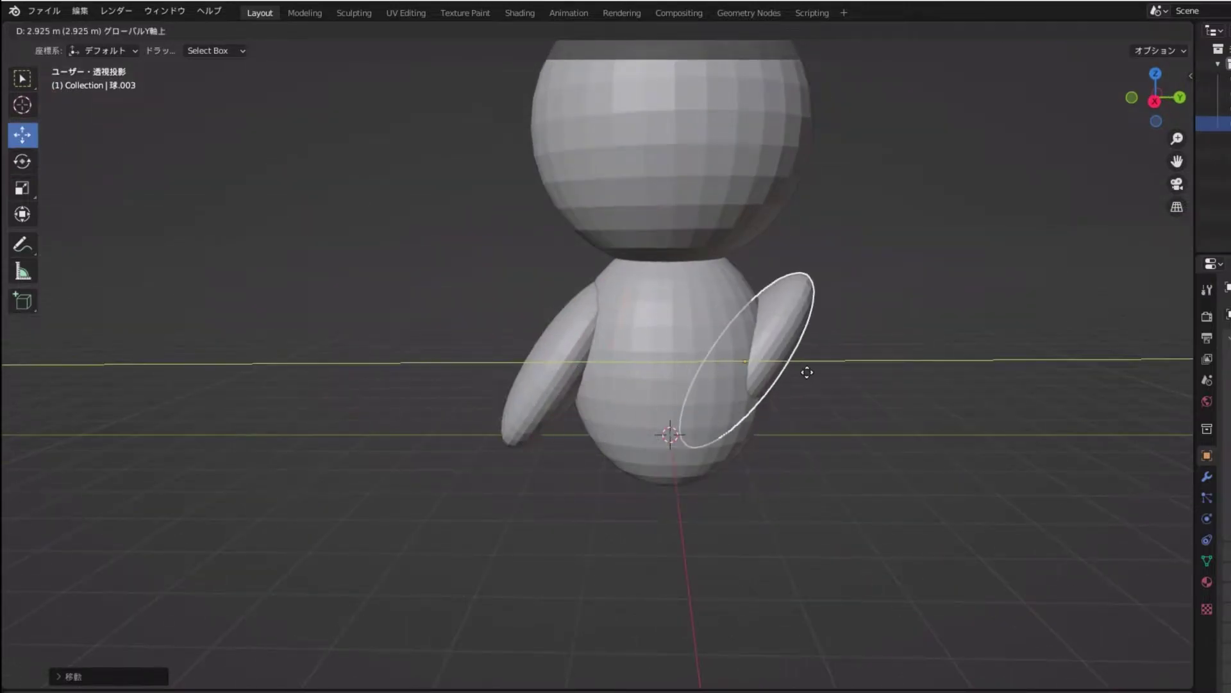
{"action": "left_click", "coordinate": [742, 412]}
{"action": "left_click", "coordinate": [22, 161]}
{"action": "left_click_drag", "start_coordinate": [786, 324], "coordinate": [795, 333]}
{"action": "left_click", "coordinate": [22, 134]}
{"action": "mouse_move", "coordinate": [840, 358]}
{"action": "middle_mouse_down"}
{"action": "mouse_move", "coordinate": [868, 306]}
{"action": "mouse_move", "coordinate": [801, 345]}
{"action": "mouse_move", "coordinate": [530, 425]}
{"action": "middle_mouse_up"}
{"action": "left_click", "coordinate": [530, 425]}
Add a UV sphere foot under the body and duplicate it for the second foot
{"action": "key", "text": "shift+a"}
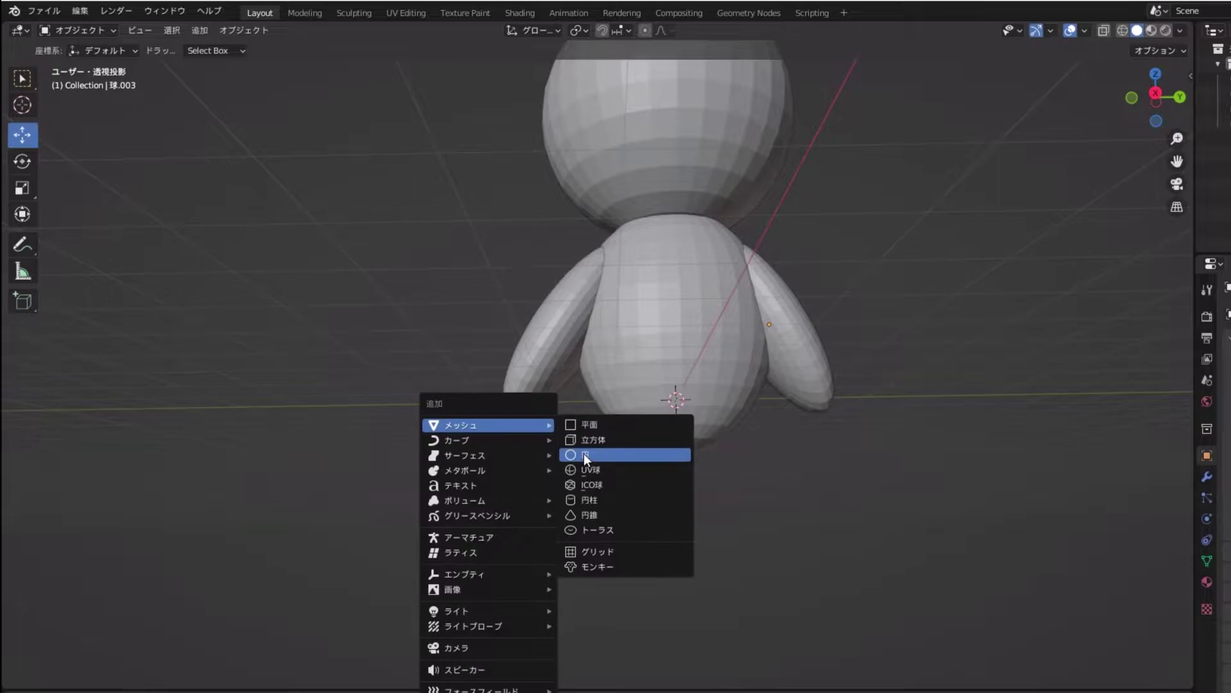
{"action": "left_click", "coordinate": [596, 470]}
{"action": "mouse_move", "coordinate": [682, 364]}
{"action": "left_mouse_down"}
{"action": "mouse_move", "coordinate": [682, 431]}
{"action": "mouse_move", "coordinate": [664, 462]}
{"action": "left_mouse_up"}
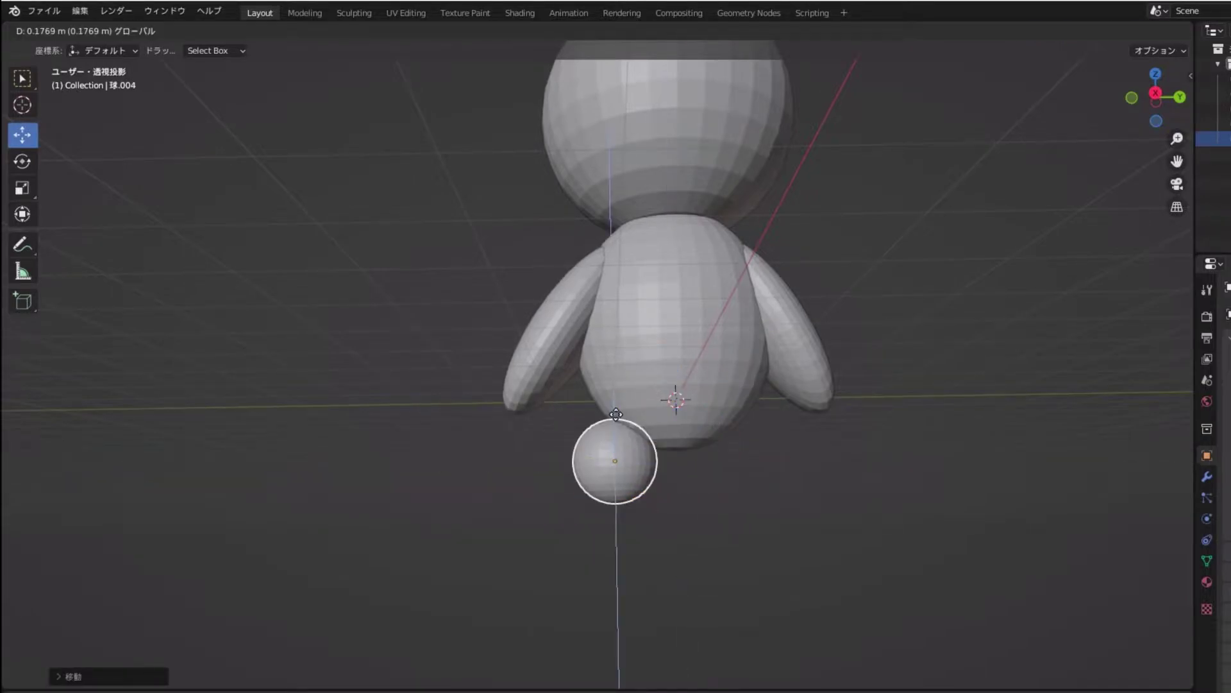
{"action": "key", "text": "shift+d"}
{"action": "left_click", "coordinate": [768, 545]}
{"action": "mouse_move", "coordinate": [769, 546]}
{"action": "middle_mouse_down"}
{"action": "mouse_move", "coordinate": [918, 558]}
{"action": "mouse_move", "coordinate": [429, 367]}
{"action": "middle_mouse_up"}
Add another UV sphere and scale it on Z and X into a flat back oval
{"action": "key", "text": "shift+a"}
{"action": "left_click", "coordinate": [537, 411]}
{"action": "middle_click_drag", "start_coordinate": [536, 410], "coordinate": [650, 372]}
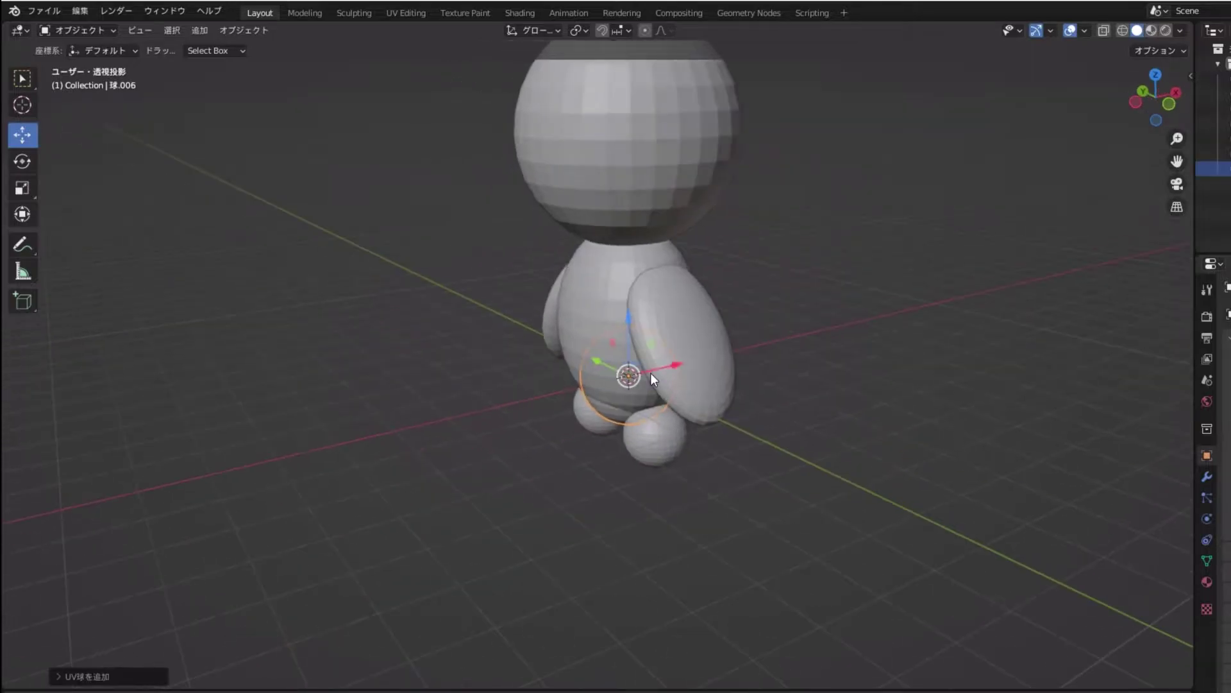
{"action": "mouse_move", "coordinate": [650, 372]}
{"action": "left_mouse_down"}
{"action": "mouse_move", "coordinate": [563, 323]}
{"action": "mouse_move", "coordinate": [566, 296]}
{"action": "left_mouse_up"}
{"action": "key", "text": "s"}
{"action": "key", "text": "z"}
{"action": "left_click", "coordinate": [564, 261]}
{"action": "middle_click_drag", "start_coordinate": [563, 261], "coordinate": [519, 268]}
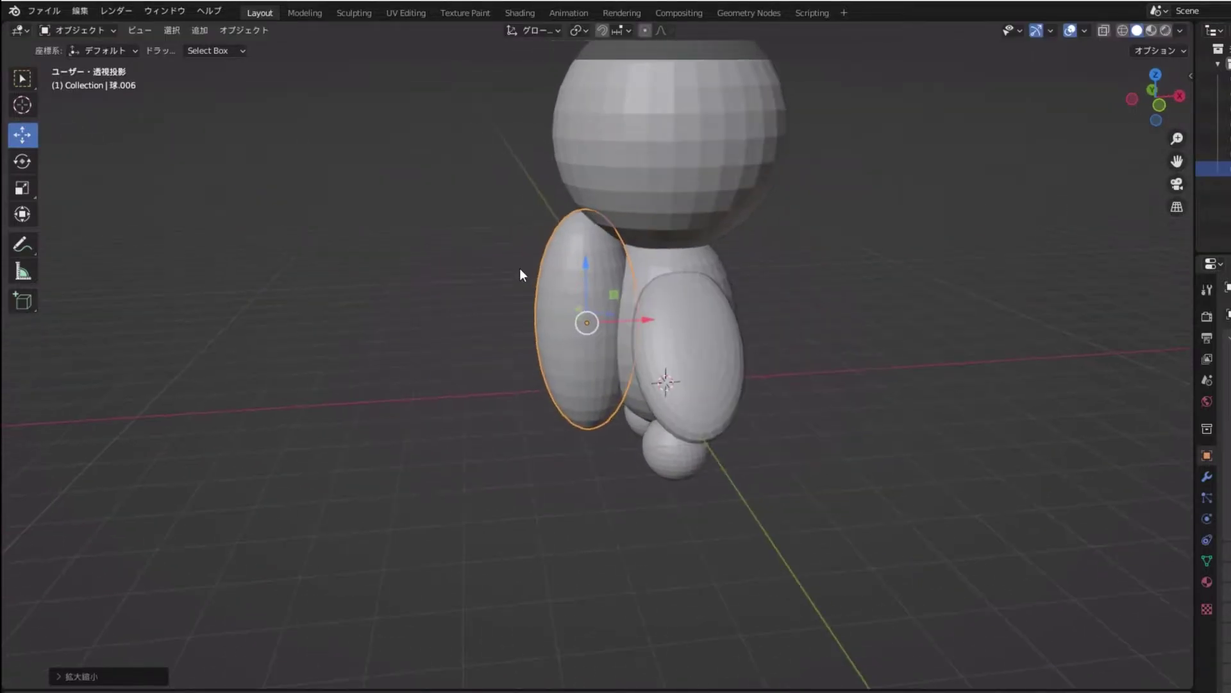
{"action": "key", "text": "s"}
{"action": "key", "text": "x"}
{"action": "left_click", "coordinate": [687, 269]}
{"action": "mouse_move", "coordinate": [687, 269]}
{"action": "middle_mouse_down"}
{"action": "mouse_move", "coordinate": [660, 286]}
{"action": "mouse_move", "coordinate": [449, 302]}
{"action": "middle_mouse_up"}
Stretch the body sphere taller along Z
{"action": "left_click", "coordinate": [449, 301]}
{"action": "key", "text": "s"}
{"action": "key", "text": "z"}
{"action": "left_click", "coordinate": [330, 267]}
{"action": "mouse_move", "coordinate": [329, 266]}
{"action": "middle_mouse_down"}
{"action": "mouse_move", "coordinate": [599, 259]}
{"action": "mouse_move", "coordinate": [1022, 392]}
{"action": "middle_mouse_up"}
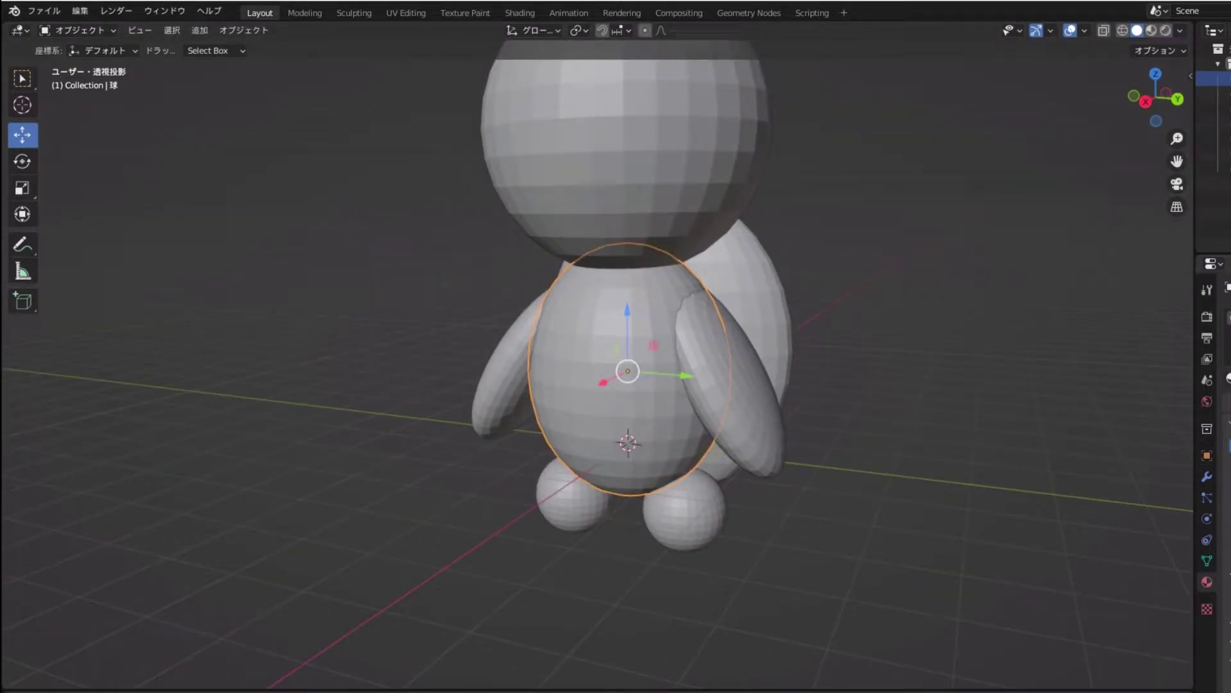
Switch to Material Preview and make the arms green like the body
{"action": "left_click", "coordinate": [1152, 30]}
{"action": "left_click", "coordinate": [744, 398]}
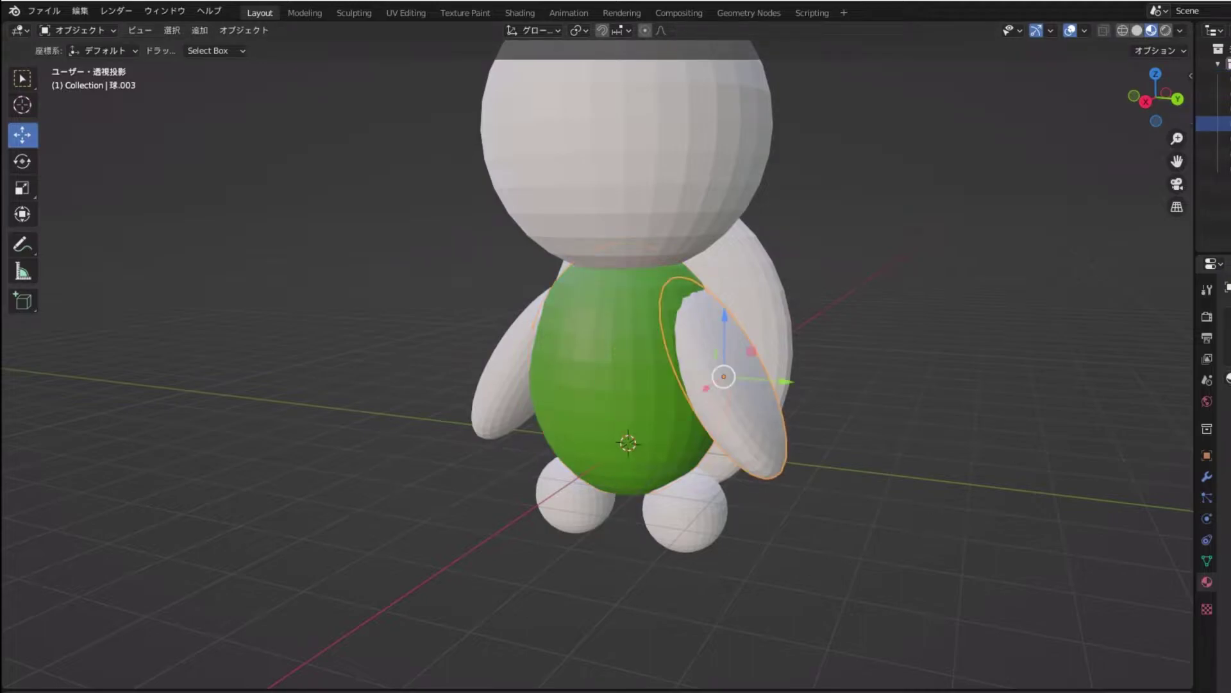
{"action": "middle_click_drag", "start_coordinate": [650, 370], "coordinate": [597, 344]}
{"action": "left_click", "coordinate": [597, 344]}
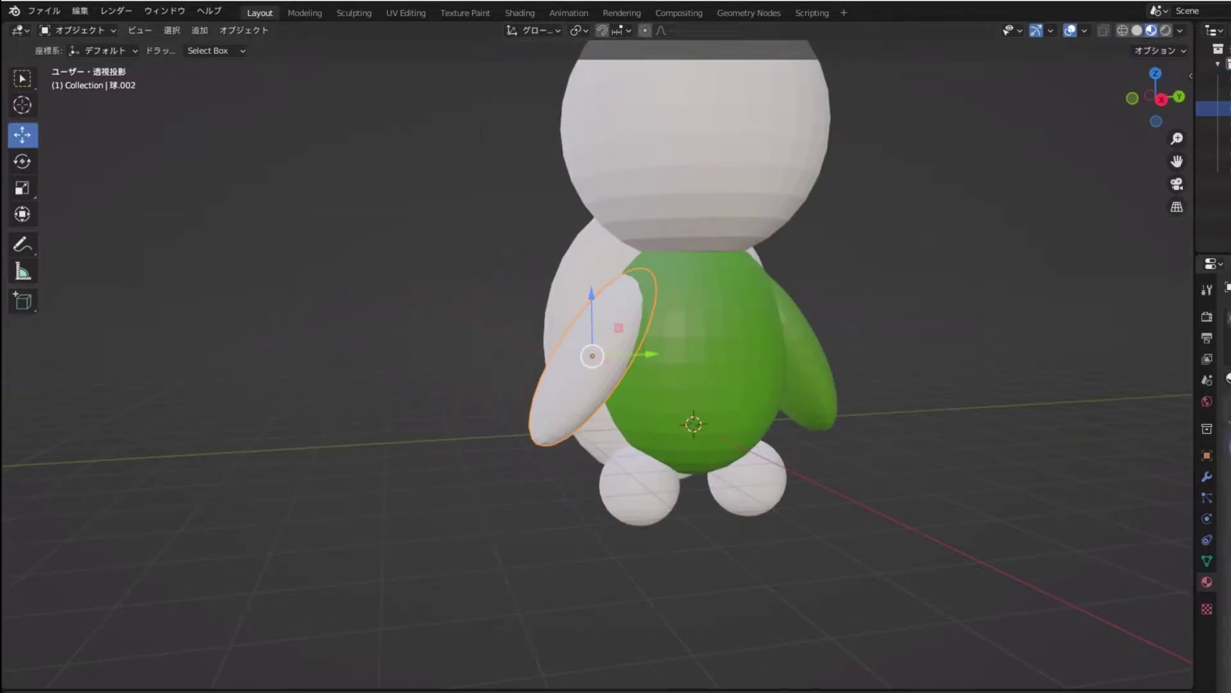
{"action": "left_click", "coordinate": [792, 328]}
{"action": "middle_click_drag", "start_coordinate": [806, 323], "coordinate": [629, 503]}
Make both feet and the large back oval green
{"action": "left_click", "coordinate": [629, 503]}
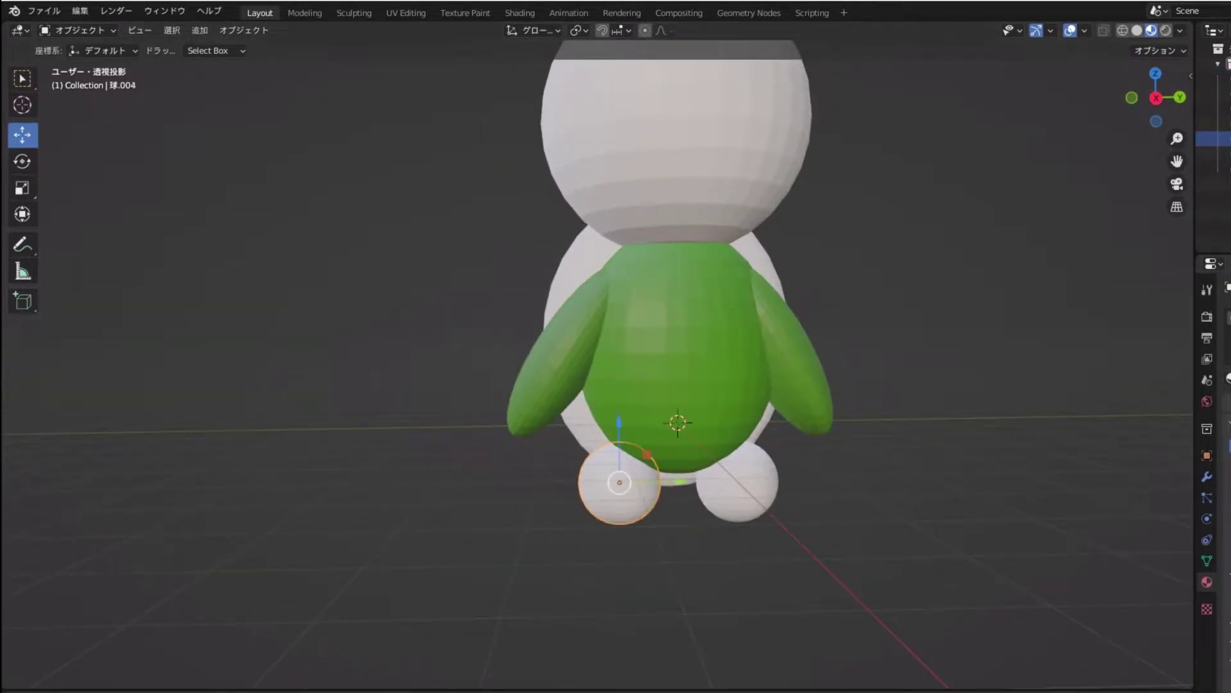
{"action": "left_click", "coordinate": [588, 302]}
{"action": "left_click", "coordinate": [737, 494]}
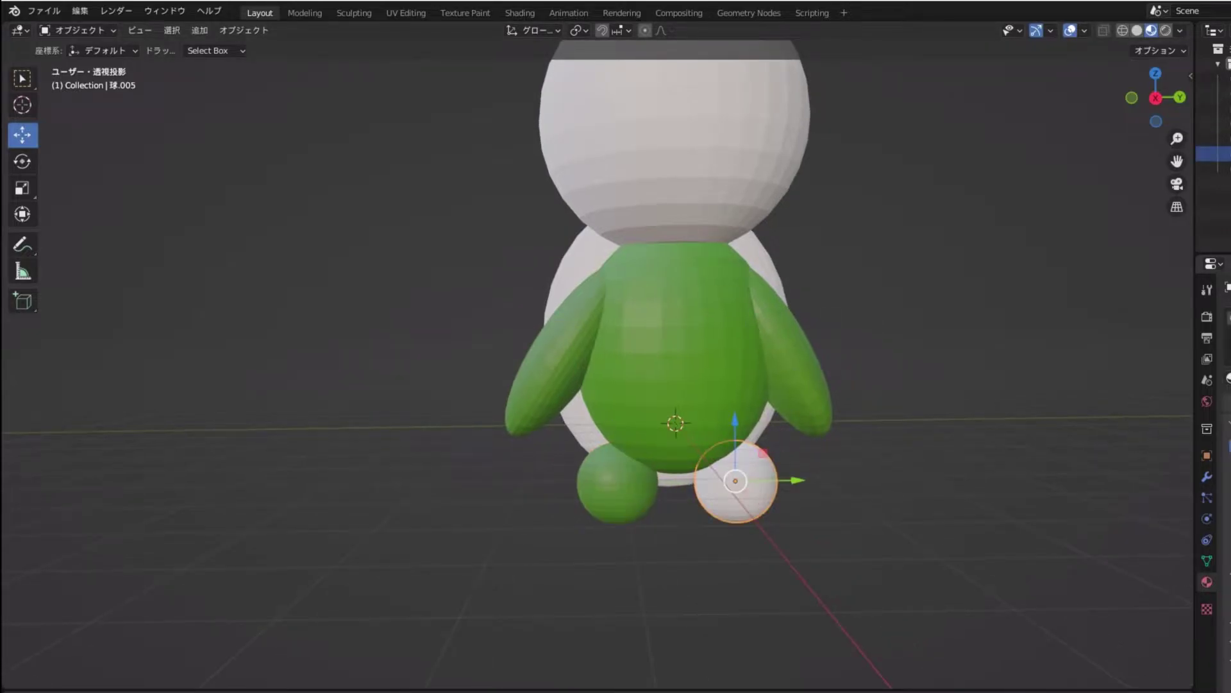
{"action": "left_click", "coordinate": [755, 301]}
{"action": "left_click", "coordinate": [570, 306]}
{"action": "mouse_move", "coordinate": [755, 301]}
{"action": "middle_mouse_down"}
{"action": "mouse_move", "coordinate": [570, 307]}
{"action": "mouse_move", "coordinate": [545, 321]}
{"action": "middle_mouse_up"}
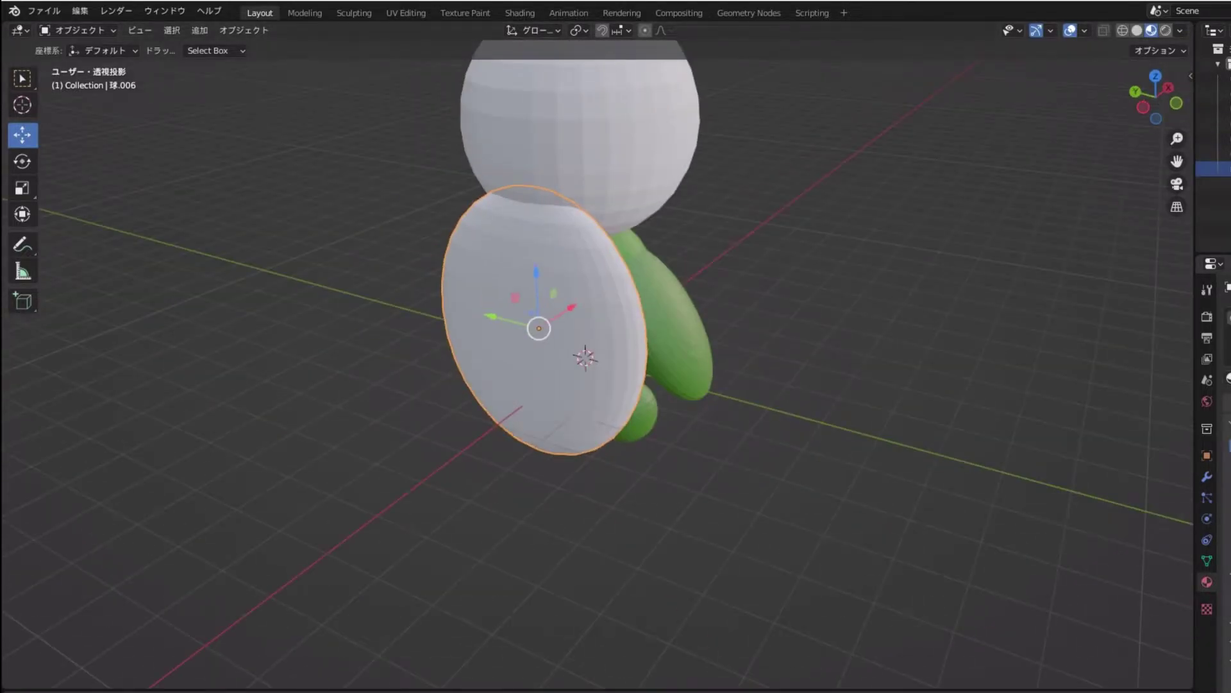
{"action": "left_click", "coordinate": [706, 160]}
{"action": "mouse_move", "coordinate": [855, 206]}
{"action": "middle_mouse_down"}
{"action": "mouse_move", "coordinate": [706, 161]}
{"action": "mouse_move", "coordinate": [724, 154]}
{"action": "middle_mouse_up"}
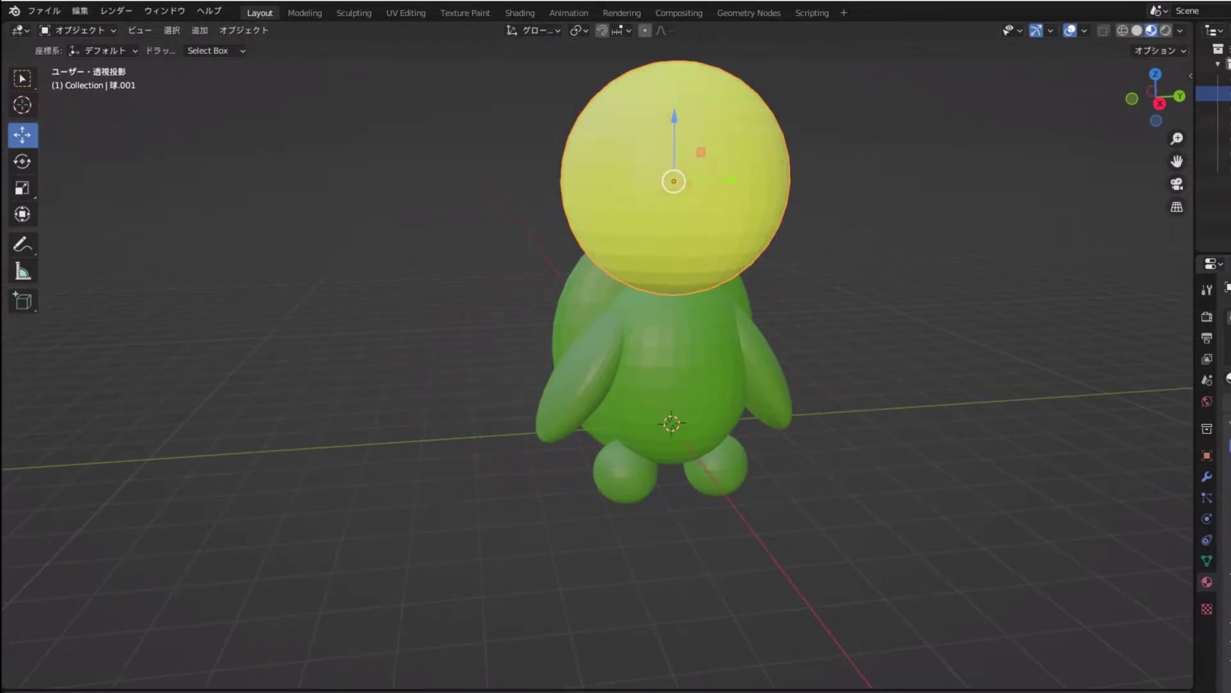
Add a small UV sphere and shrink it onto the top of the head
{"action": "left_click", "coordinate": [914, 234]}
{"action": "key", "text": "shift+a"}
{"action": "left_click", "coordinate": [683, 325]}
{"action": "mouse_move", "coordinate": [676, 386]}
{"action": "left_mouse_down"}
{"action": "mouse_move", "coordinate": [717, 210]}
{"action": "mouse_move", "coordinate": [767, 188]}
{"action": "left_mouse_up"}
{"action": "key", "text": "s"}
{"action": "left_click", "coordinate": [759, 207]}
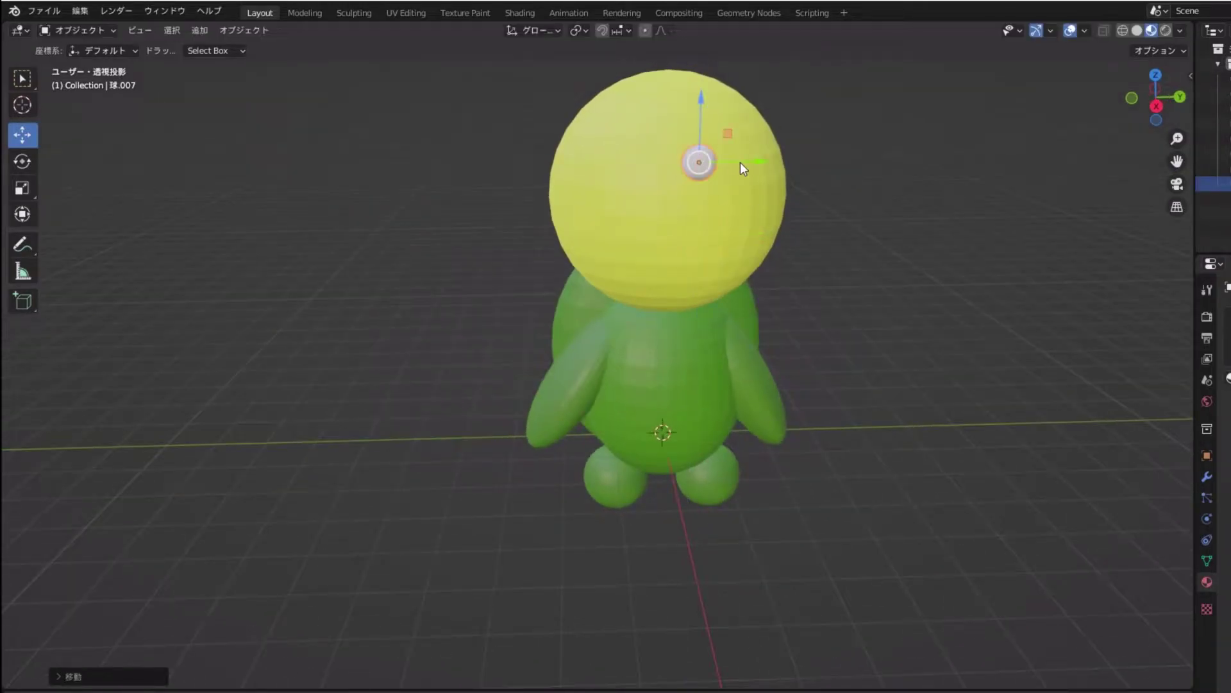
{"action": "key", "text": "s"}
{"action": "left_click", "coordinate": [796, 221]}
{"action": "middle_click_drag", "start_coordinate": [1062, 367], "coordinate": [1027, 359]}
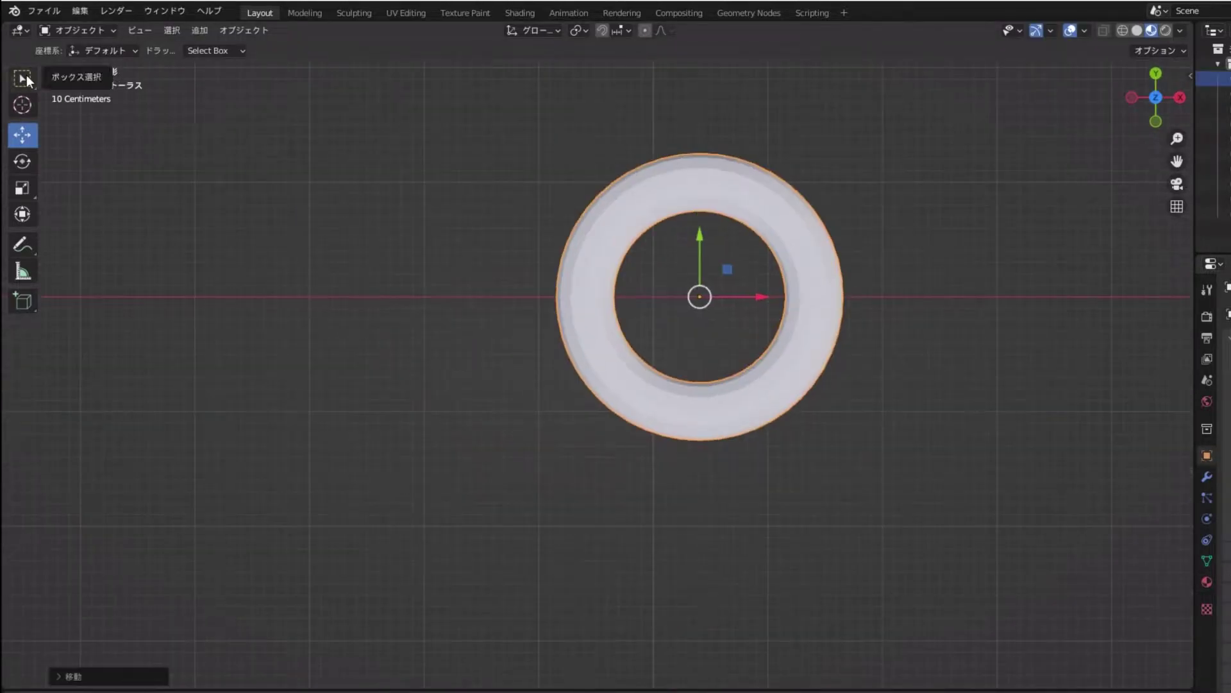
Delete half of the torus's vertices in Edit Mode, leaving a half-ring
{"action": "key", "text": "Tab"}
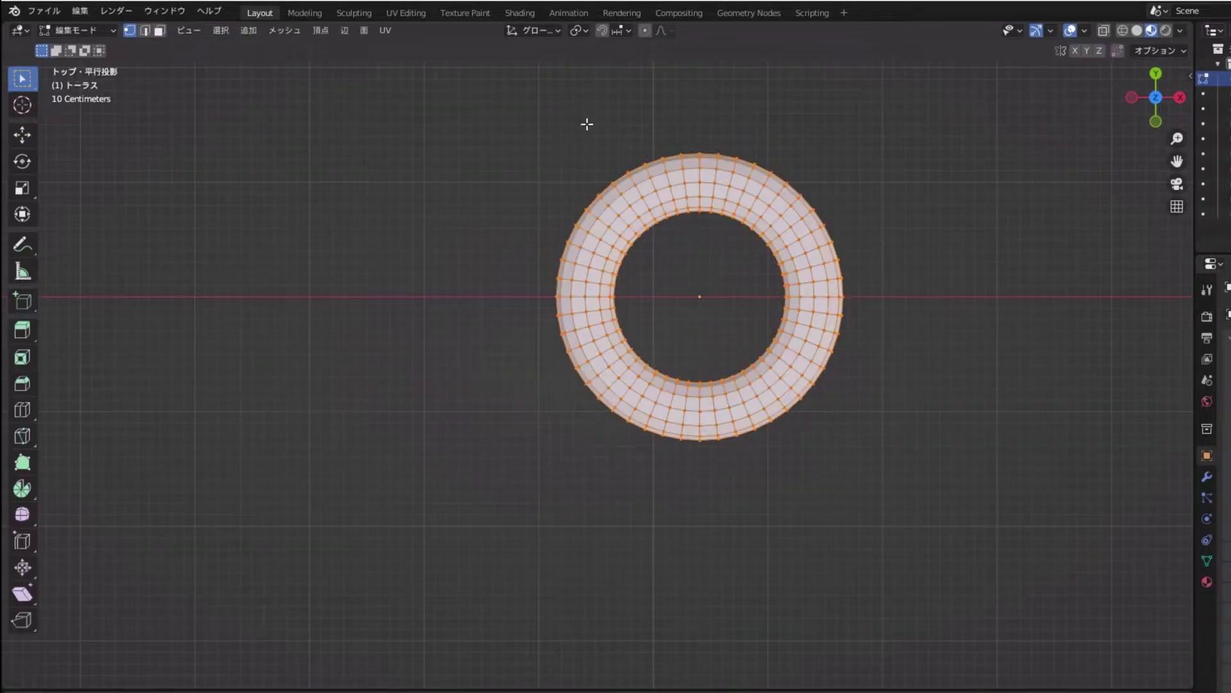
{"action": "left_click_drag", "start_coordinate": [534, 118], "coordinate": [700, 469]}
{"action": "left_click_drag", "start_coordinate": [490, 124], "coordinate": [704, 467]}
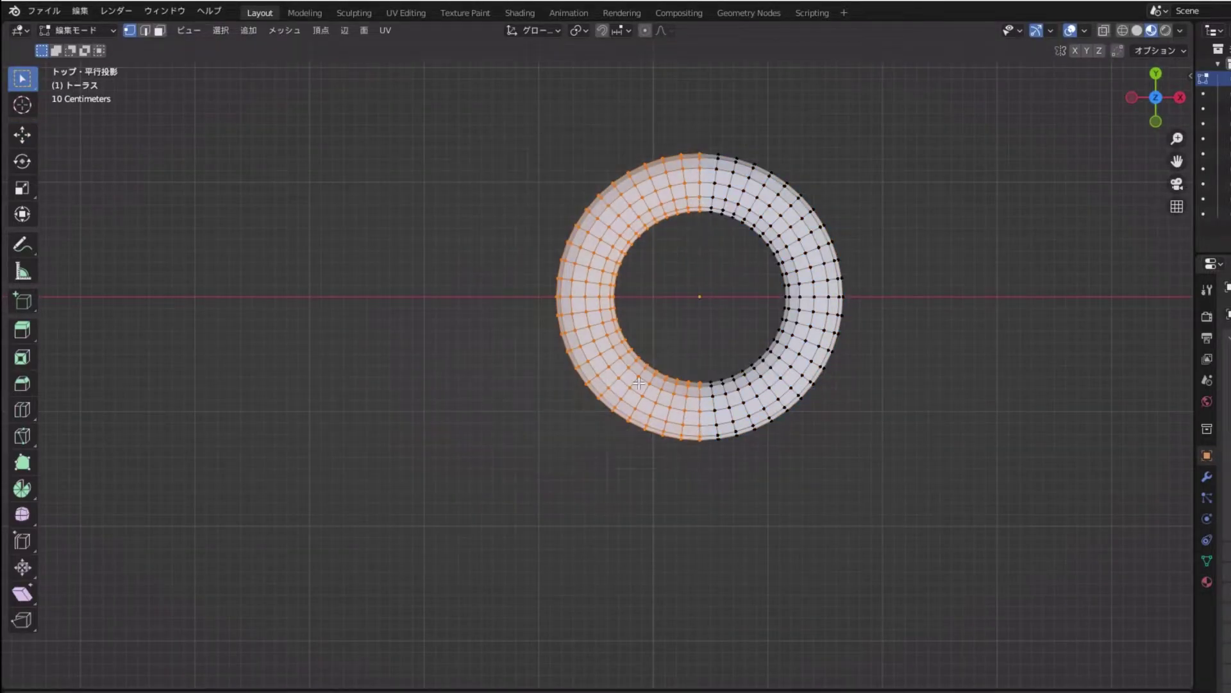
{"action": "key", "text": "x"}
{"action": "left_click", "coordinate": [616, 358]}
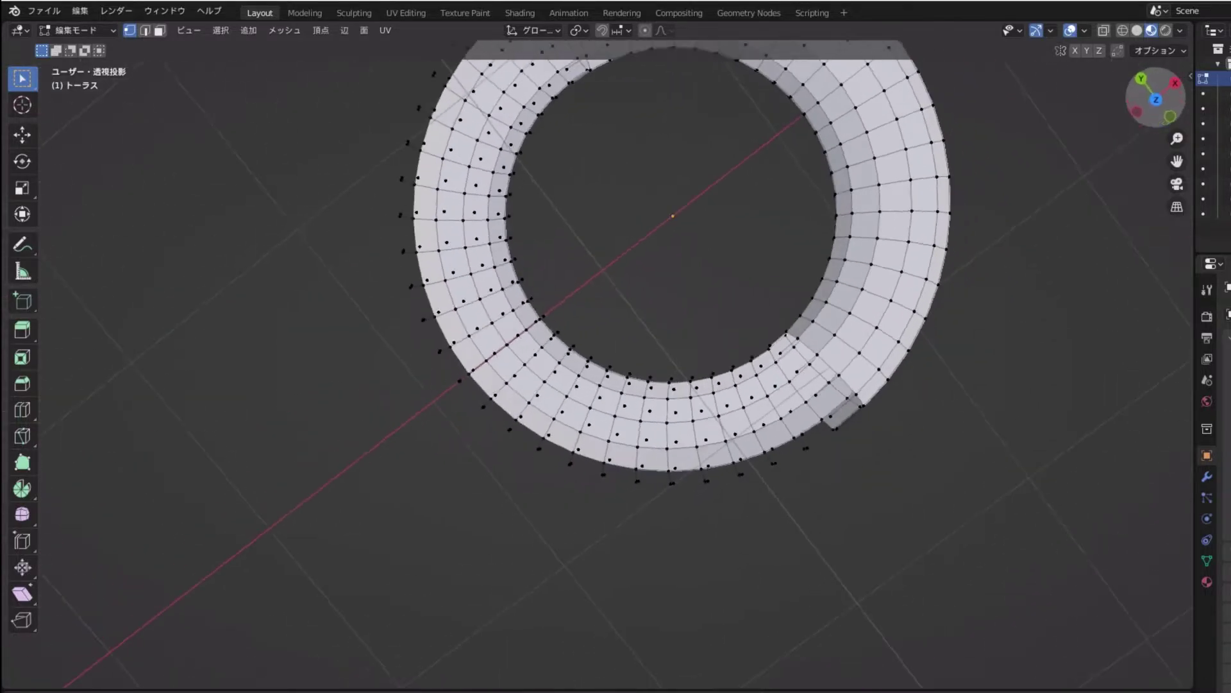
{"action": "left_click_drag", "start_coordinate": [1164, 100], "coordinate": [1141, 508]}
{"action": "key", "text": "ctrl+KP_7"}
{"action": "left_click_drag", "start_coordinate": [524, 264], "coordinate": [698, 547]}
{"action": "key", "text": "x"}
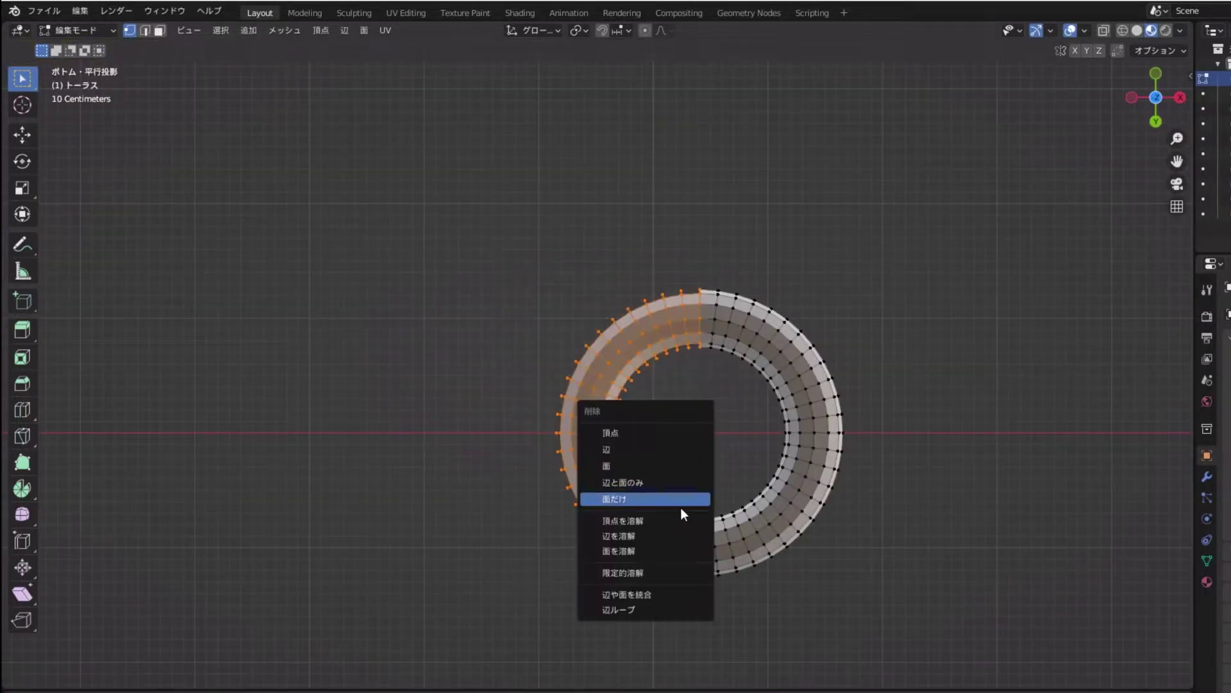
{"action": "left_click", "coordinate": [680, 506]}
{"action": "key", "text": "Tab"}
Move the half torus onto the yellow head as the mouth
{"action": "mouse_move", "coordinate": [706, 467]}
{"action": "middle_mouse_down"}
{"action": "mouse_move", "coordinate": [668, 465]}
{"action": "mouse_move", "coordinate": [338, 199]}
{"action": "mouse_move", "coordinate": [968, 296]}
{"action": "middle_mouse_up"}
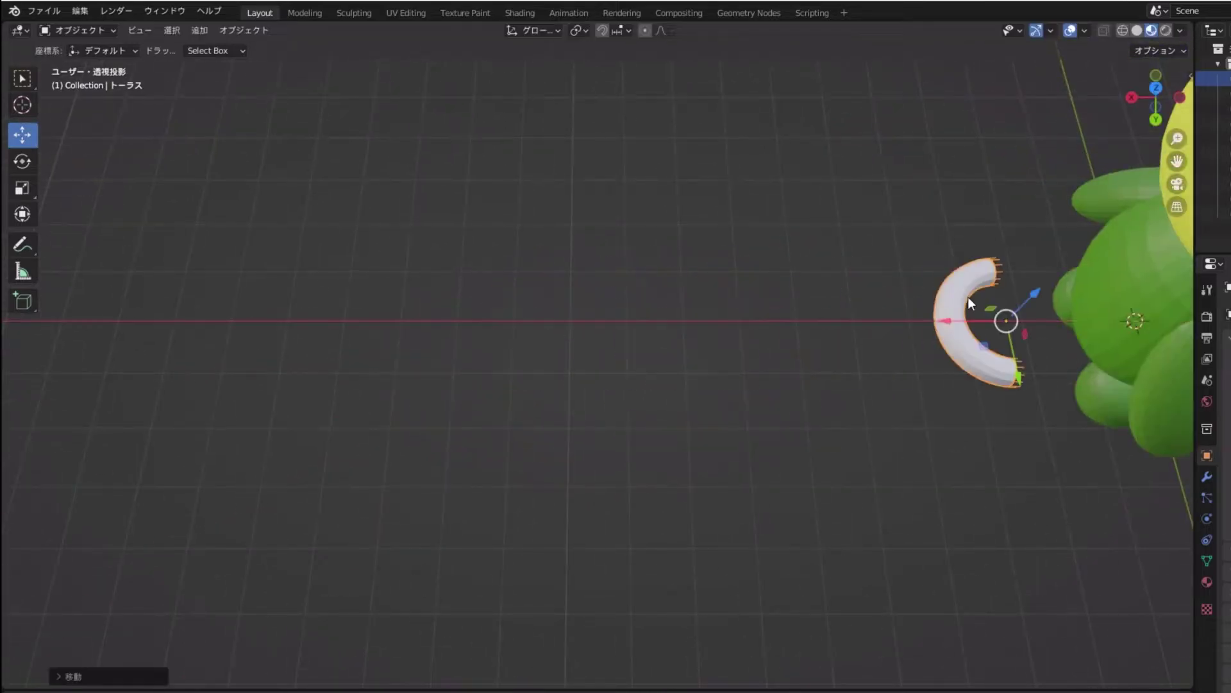
{"action": "mouse_move", "coordinate": [968, 297]}
{"action": "left_mouse_down"}
{"action": "mouse_move", "coordinate": [839, 367]}
{"action": "mouse_move", "coordinate": [851, 128]}
{"action": "left_mouse_up"}
{"action": "mouse_move", "coordinate": [851, 128]}
{"action": "middle_mouse_down"}
{"action": "mouse_move", "coordinate": [902, 372]}
{"action": "mouse_move", "coordinate": [968, 325]}
{"action": "mouse_move", "coordinate": [901, 294]}
{"action": "mouse_move", "coordinate": [64, 182]}
{"action": "middle_mouse_up"}
{"action": "left_click", "coordinate": [22, 161]}
{"action": "mouse_move", "coordinate": [744, 307]}
{"action": "middle_mouse_down"}
{"action": "mouse_move", "coordinate": [710, 276]}
{"action": "mouse_move", "coordinate": [660, 305]}
{"action": "middle_mouse_up"}
Rotate the half torus 90° on X, shrink it, and set it low on the face as a smile
{"action": "type", "text": "rx90"}
{"action": "key", "text": "Return"}
{"action": "key", "text": "s"}
{"action": "key", "text": "Return"}
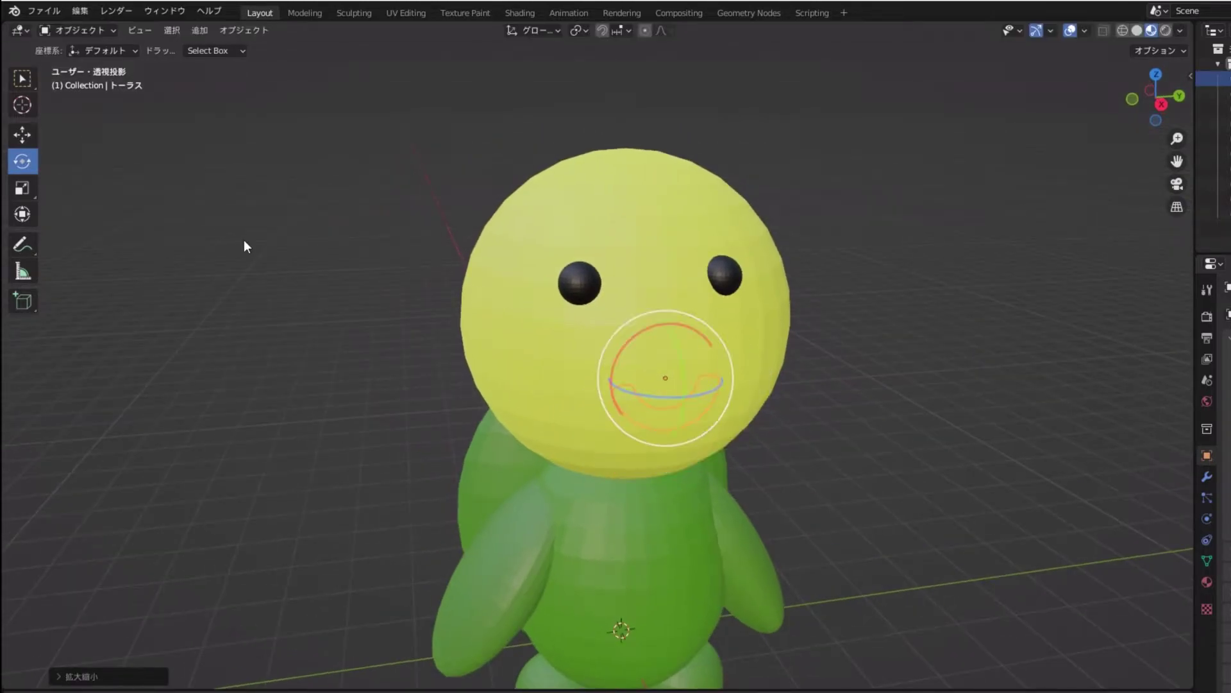
{"action": "left_click", "coordinate": [22, 135]}
{"action": "mouse_move", "coordinate": [671, 394]}
{"action": "left_mouse_down"}
{"action": "mouse_move", "coordinate": [674, 361]}
{"action": "mouse_move", "coordinate": [725, 373]}
{"action": "left_mouse_up"}
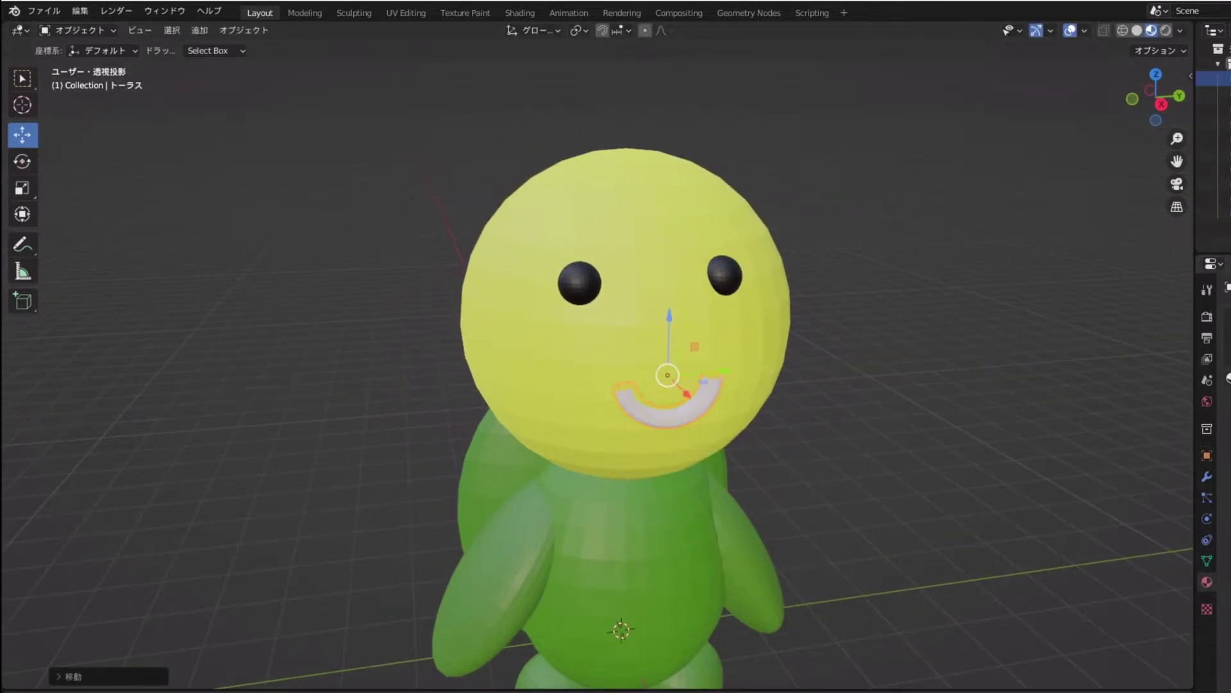
Orbit and zoom to a frontal view of the whole character
{"action": "scroll", "coordinate": [730, 202], "scroll_direction": "down", "scroll_amount": 3}
{"action": "middle_click_drag", "start_coordinate": [729, 202], "coordinate": [817, 250]}
{"action": "scroll", "coordinate": [818, 250], "scroll_direction": "up", "scroll_amount": 3}
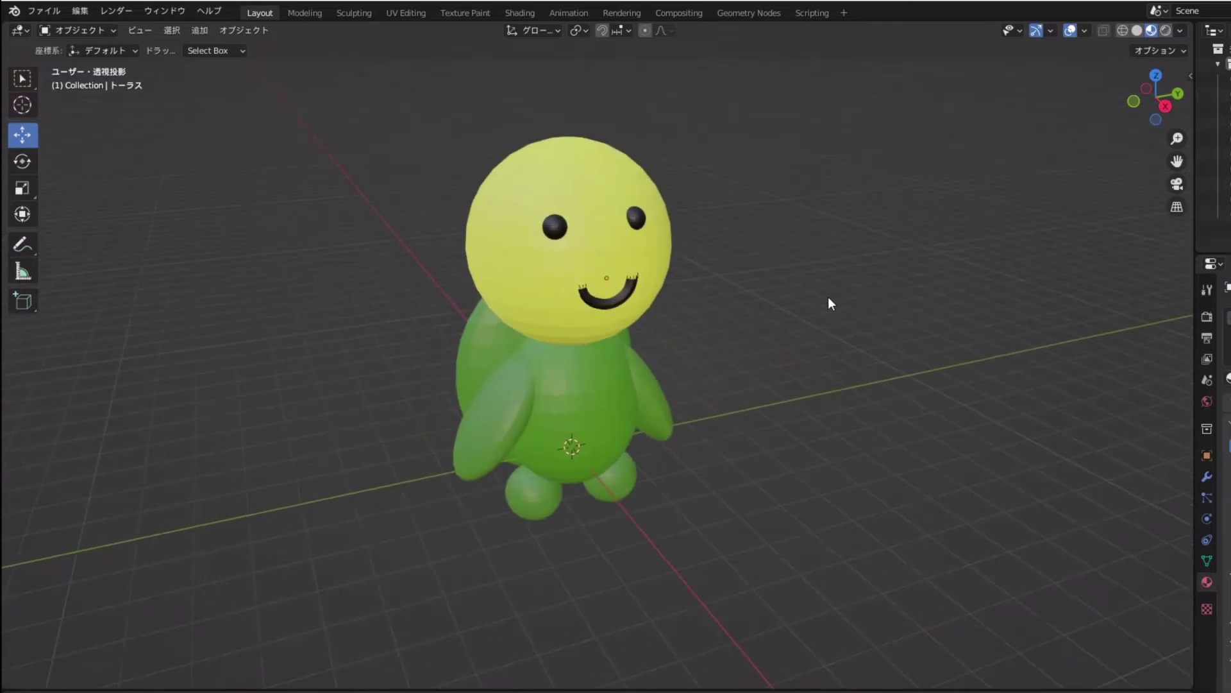
{"action": "middle_click_drag", "start_coordinate": [829, 296], "coordinate": [341, 502]}
{"action": "key", "text": "shift+a"}
Add a text object, stand it upright about X, and turn it to face the front
{"action": "left_click", "coordinate": [299, 491]}
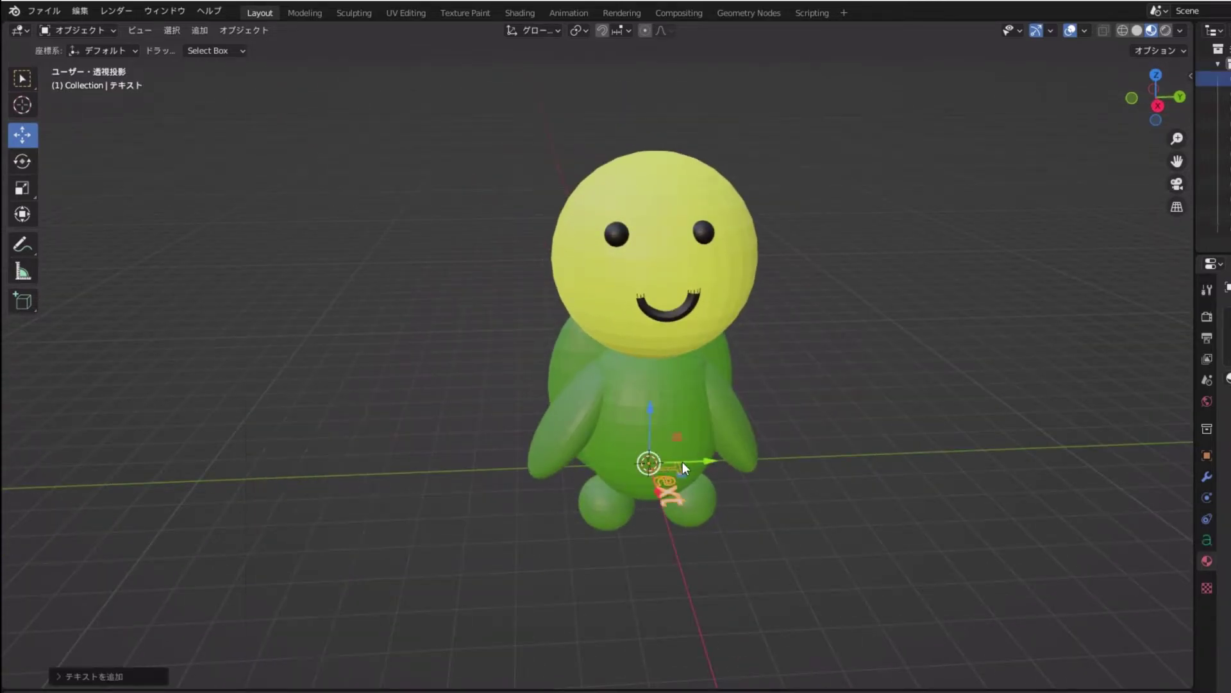
{"action": "scroll", "coordinate": [789, 468], "scroll_direction": "up", "scroll_amount": 3}
{"action": "key", "text": "shift+space"}
{"action": "key", "text": "r"}
{"action": "middle_click_drag", "start_coordinate": [449, 286], "coordinate": [732, 563]}
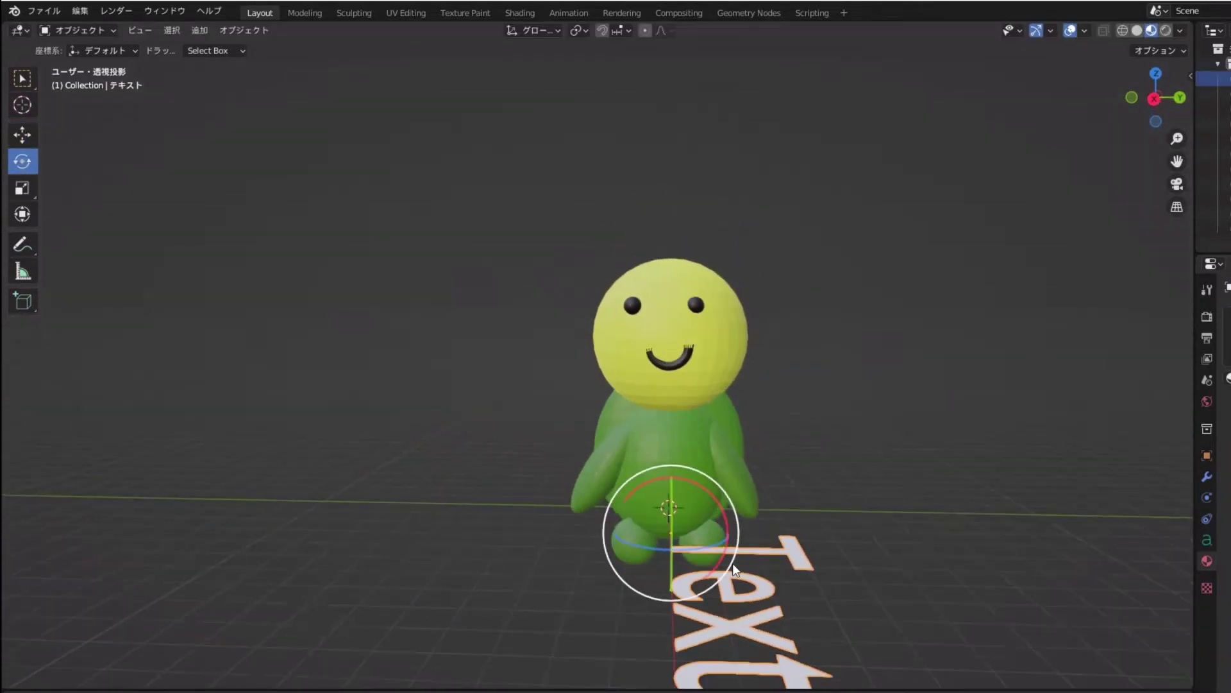
{"action": "mouse_move", "coordinate": [732, 563]}
{"action": "left_mouse_down"}
{"action": "mouse_move", "coordinate": [672, 497]}
{"action": "mouse_move", "coordinate": [730, 489]}
{"action": "left_mouse_up"}
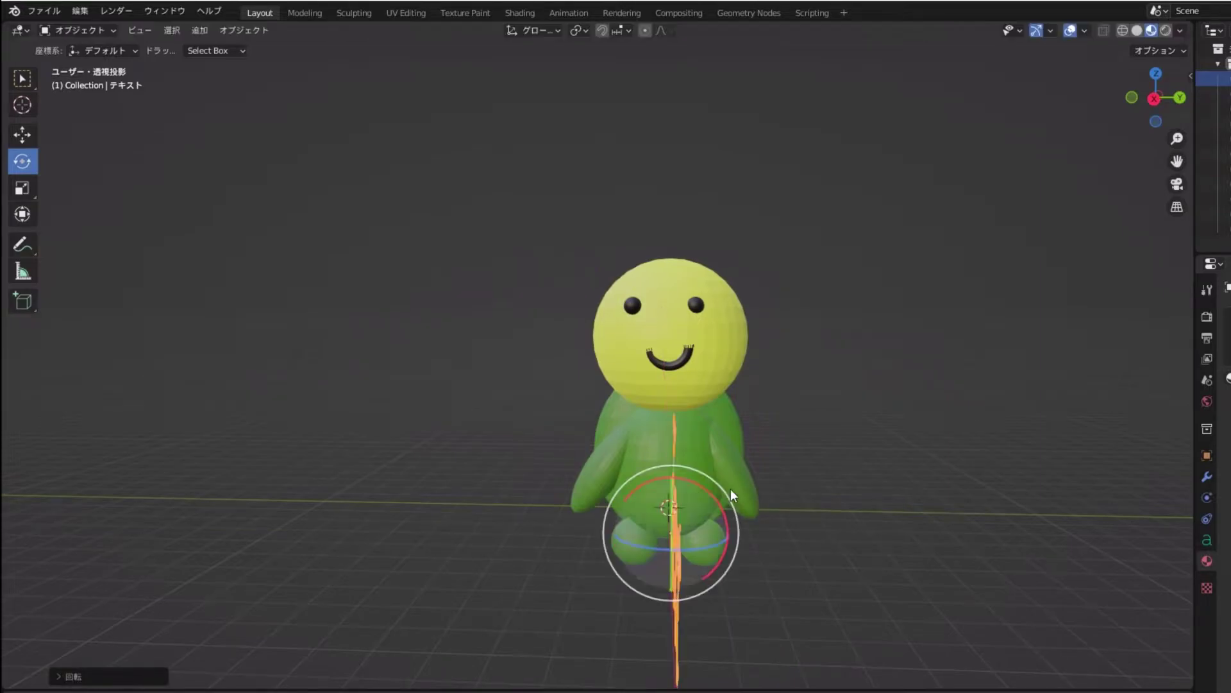
{"action": "mouse_move", "coordinate": [730, 489]}
{"action": "middle_mouse_down"}
{"action": "mouse_move", "coordinate": [671, 468]}
{"action": "mouse_move", "coordinate": [724, 548]}
{"action": "middle_mouse_up"}
{"action": "mouse_move", "coordinate": [724, 548]}
{"action": "left_mouse_down"}
{"action": "mouse_move", "coordinate": [702, 549]}
{"action": "mouse_move", "coordinate": [730, 554]}
{"action": "mouse_move", "coordinate": [744, 576]}
{"action": "left_mouse_up"}
{"action": "middle_click_drag", "start_coordinate": [744, 576], "coordinate": [910, 487]}
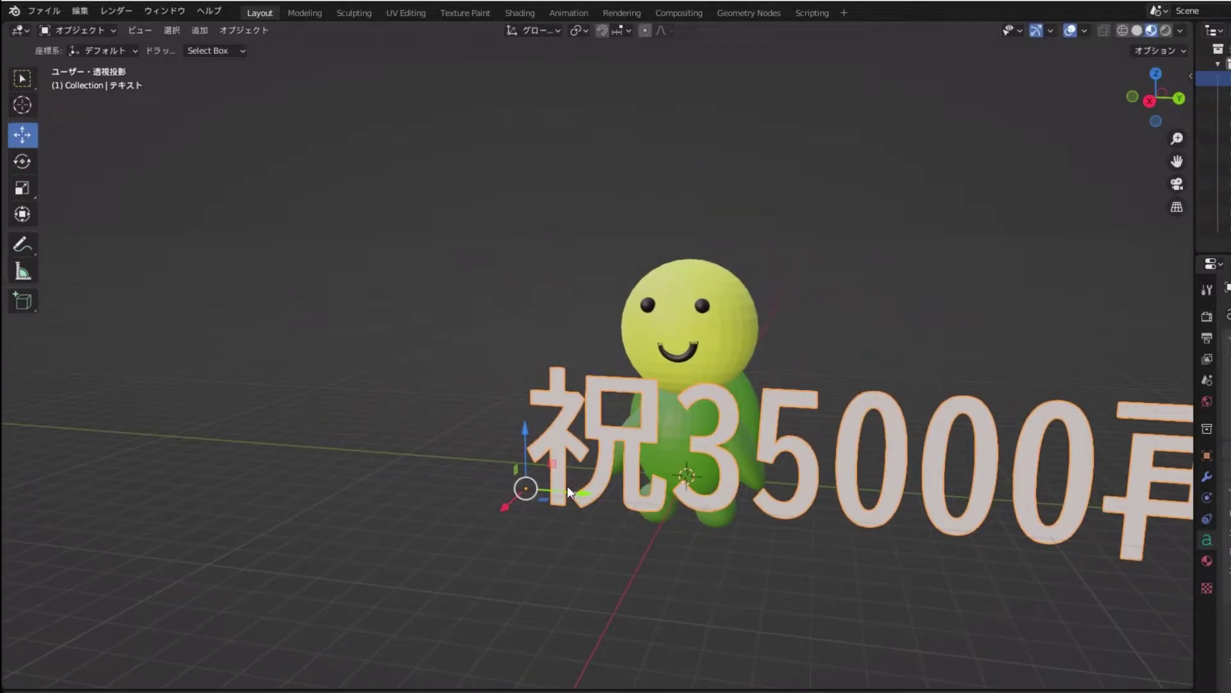
Scale down the '祝35000再生!!' text, centre it before the character, and give it yellow material
{"action": "mouse_move", "coordinate": [567, 486]}
{"action": "left_mouse_down"}
{"action": "mouse_move", "coordinate": [340, 480]}
{"action": "mouse_move", "coordinate": [553, 442]}
{"action": "left_mouse_up"}
{"action": "key", "text": "s"}
{"action": "left_click", "coordinate": [520, 468]}
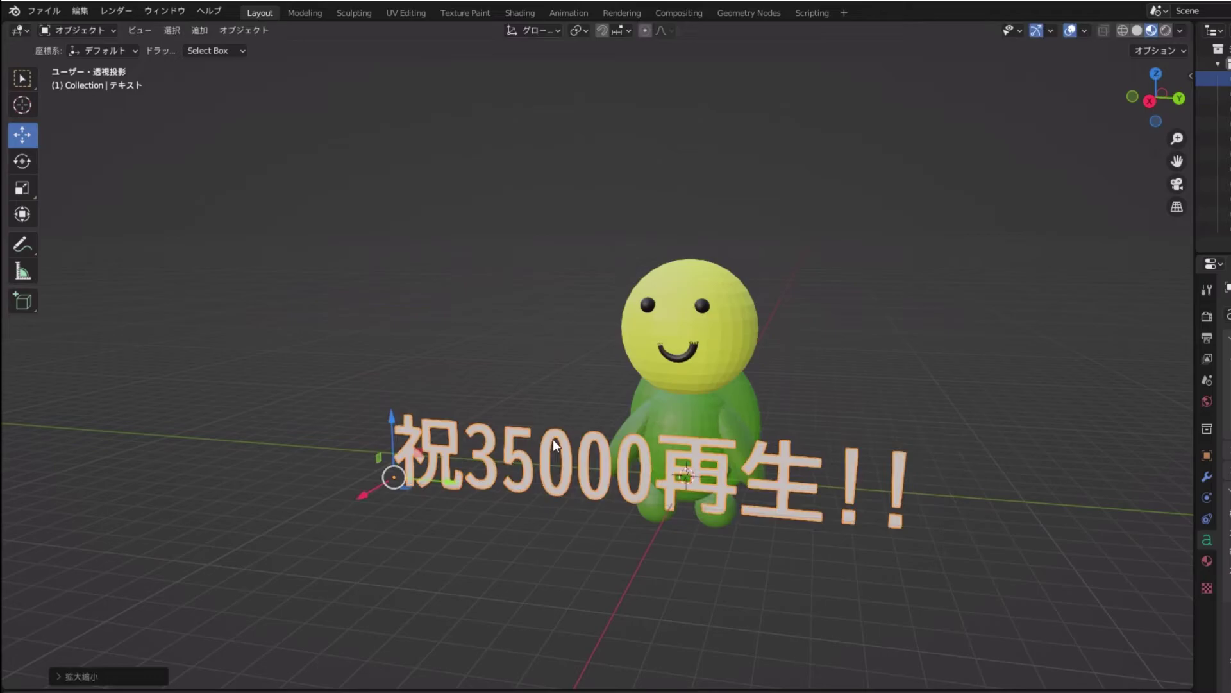
{"action": "left_click_drag", "start_coordinate": [447, 486], "coordinate": [498, 490]}
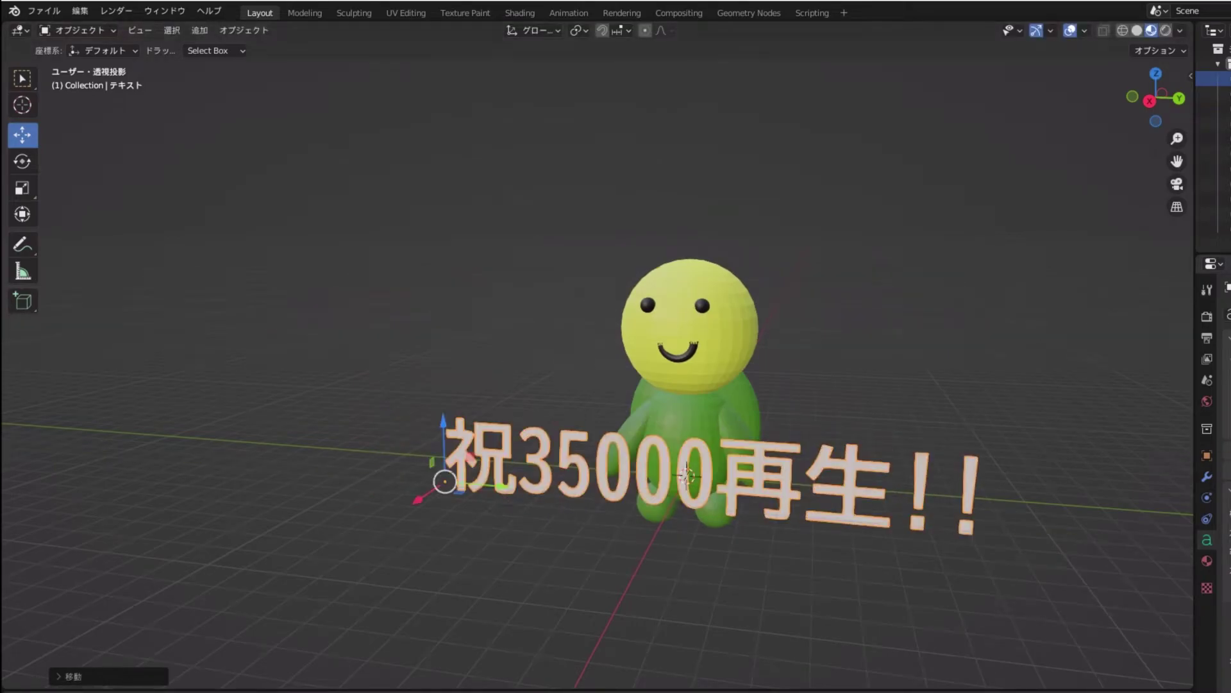
{"action": "left_click", "coordinate": [1205, 561]}
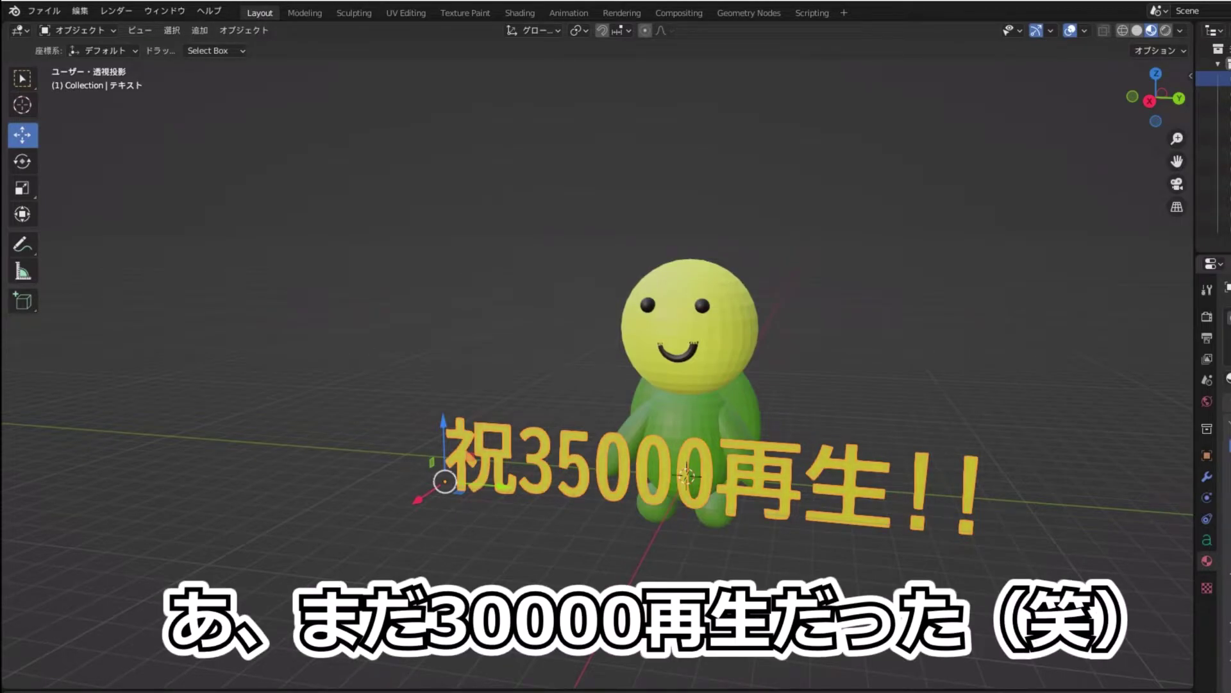
{"action": "middle_click_drag", "start_coordinate": [1110, 495], "coordinate": [1087, 434]}
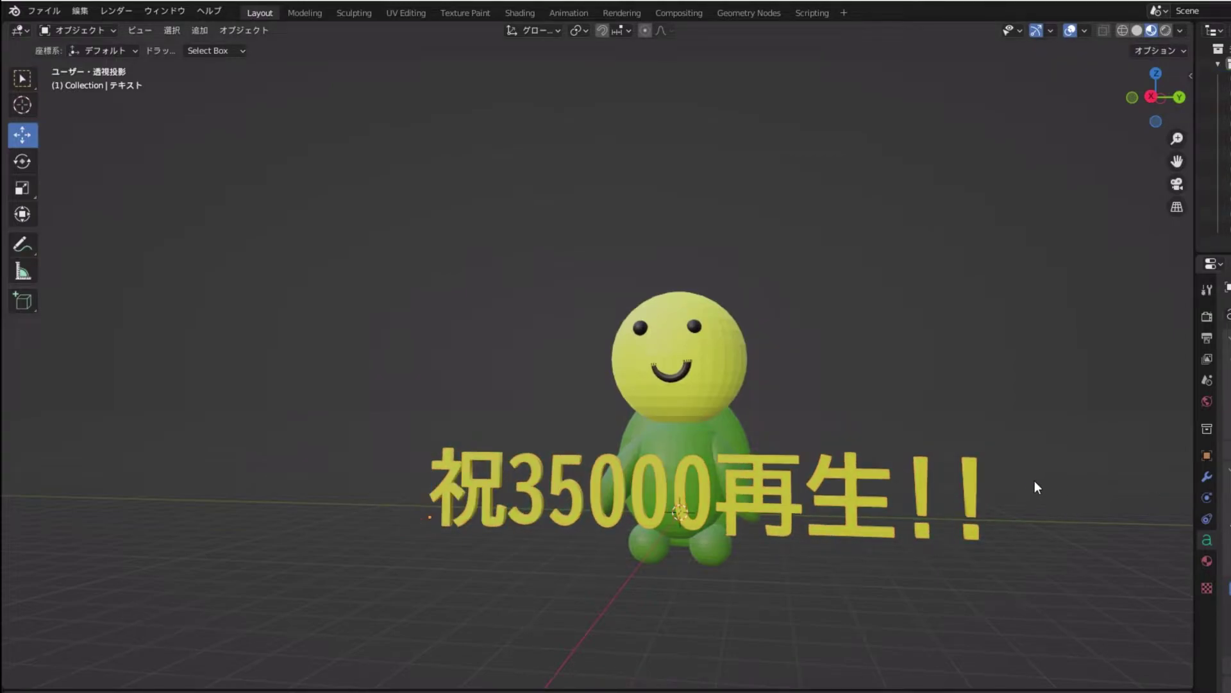
Increase the Extrude depth of the 祝35000再生!! text into thick 3D letters, then deselect it
{"action": "middle_click_drag", "start_coordinate": [1034, 487], "coordinate": [754, 498]}
{"action": "left_click", "coordinate": [755, 492]}
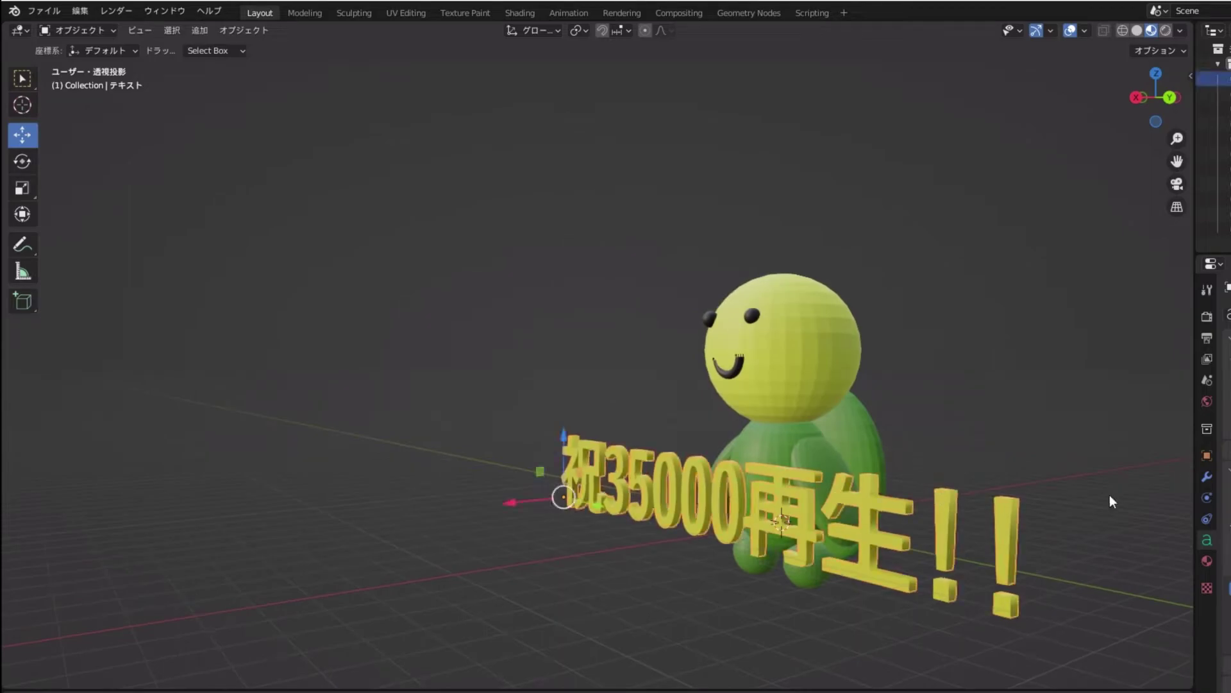
{"action": "left_click_drag", "start_coordinate": [1225, 485], "coordinate": [1225, 486]}
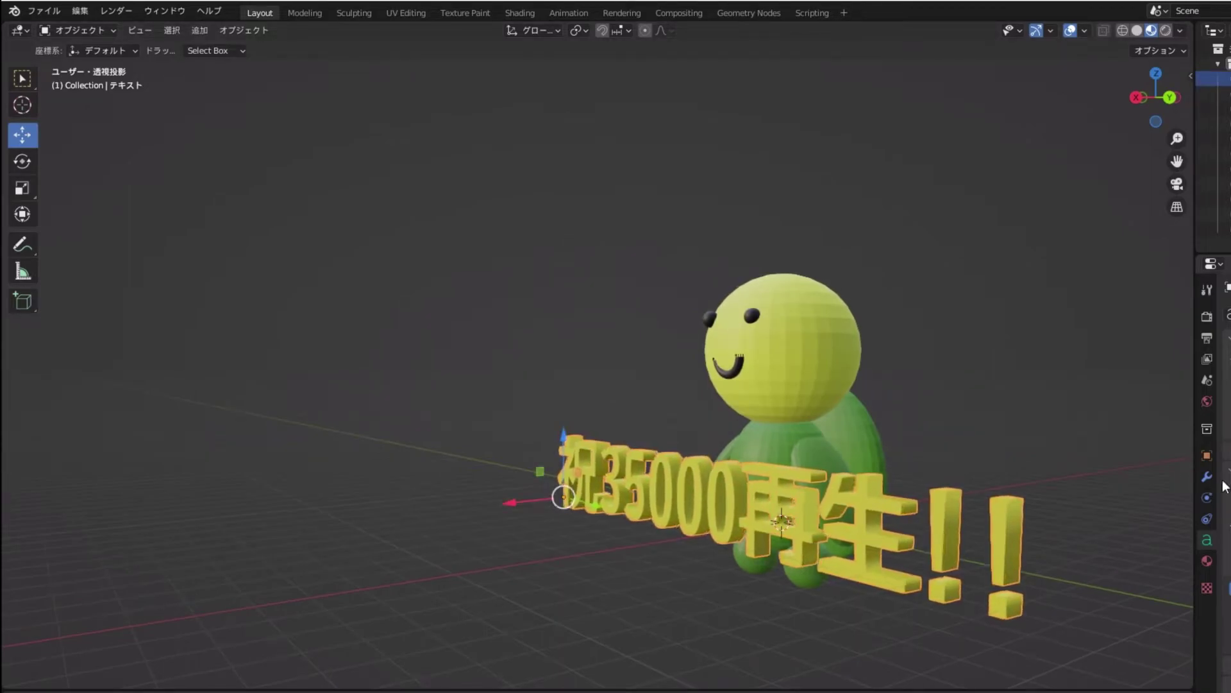
{"action": "left_click", "coordinate": [1005, 445]}
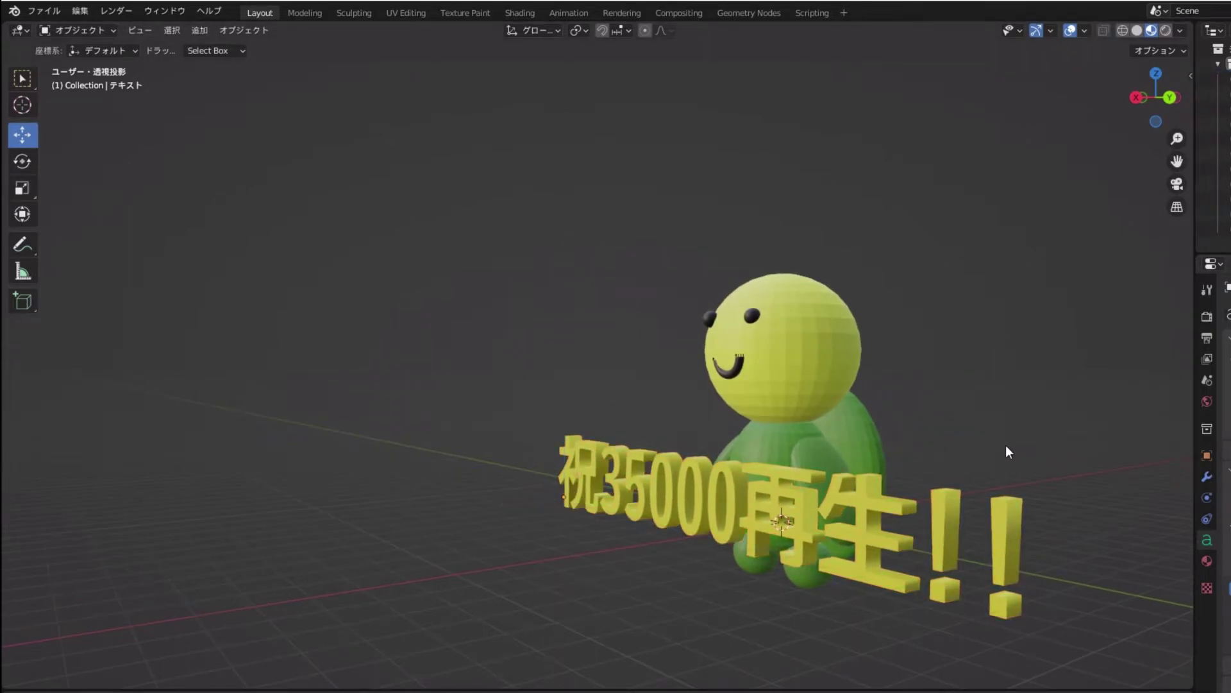
{"action": "mouse_move", "coordinate": [1005, 445]}
{"action": "middle_mouse_down"}
{"action": "mouse_move", "coordinate": [939, 442]}
{"action": "mouse_move", "coordinate": [1060, 434]}
{"action": "mouse_move", "coordinate": [1062, 512]}
{"action": "mouse_move", "coordinate": [990, 526]}
{"action": "mouse_move", "coordinate": [1059, 453]}
{"action": "mouse_move", "coordinate": [1084, 448]}
{"action": "mouse_move", "coordinate": [1018, 470]}
{"action": "middle_mouse_up"}
{"action": "key", "text": "shift+a"}
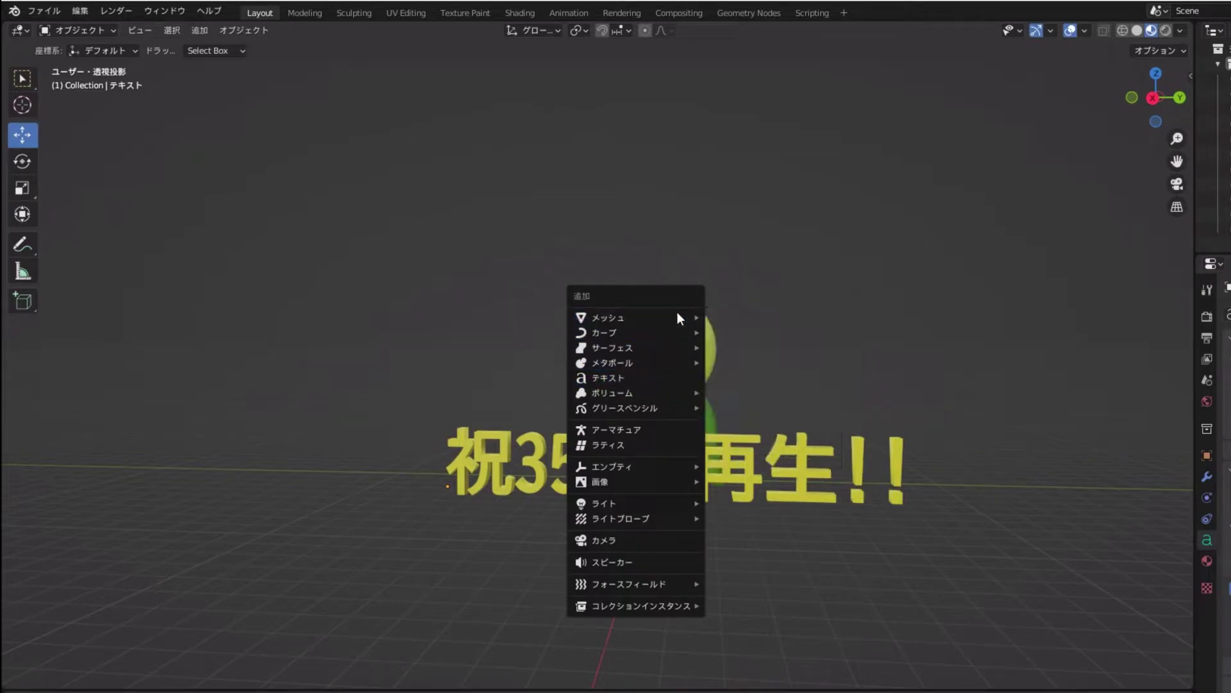
{"action": "mouse_move", "coordinate": [614, 393]}
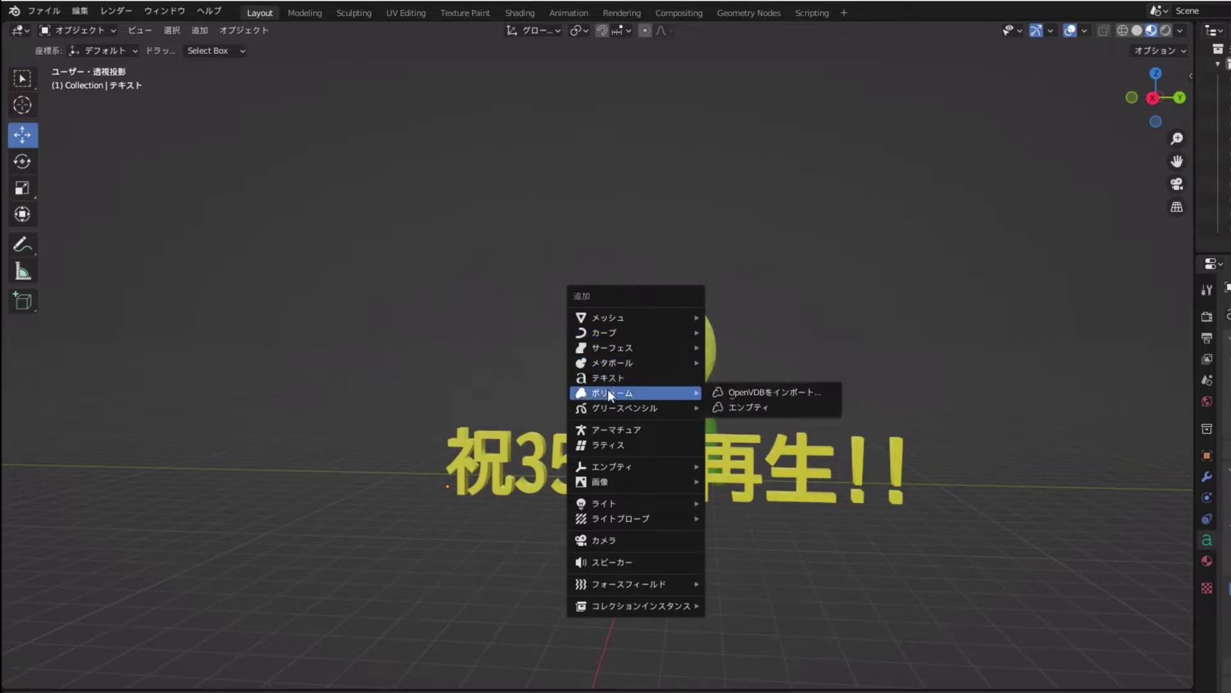
Orbit to a frontal view and switch the viewport to Rendered shading
{"action": "scroll", "coordinate": [887, 332], "scroll_direction": "up", "scroll_amount": 2}
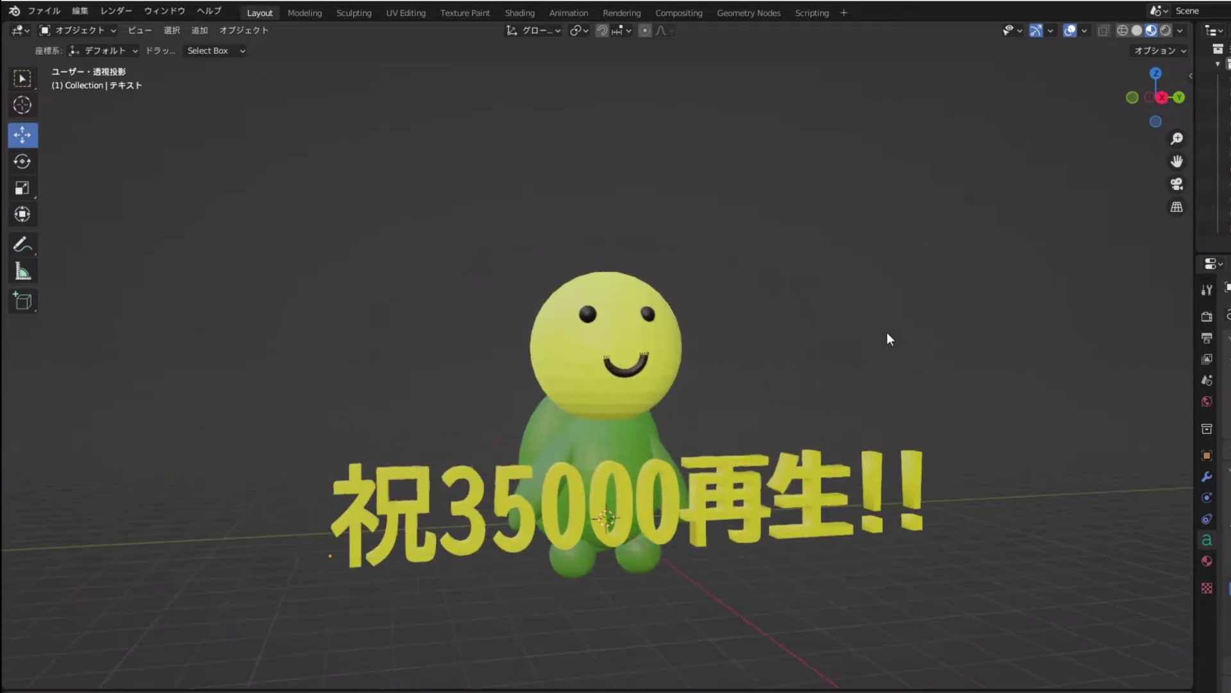
{"action": "middle_click_drag", "start_coordinate": [887, 332], "coordinate": [856, 345]}
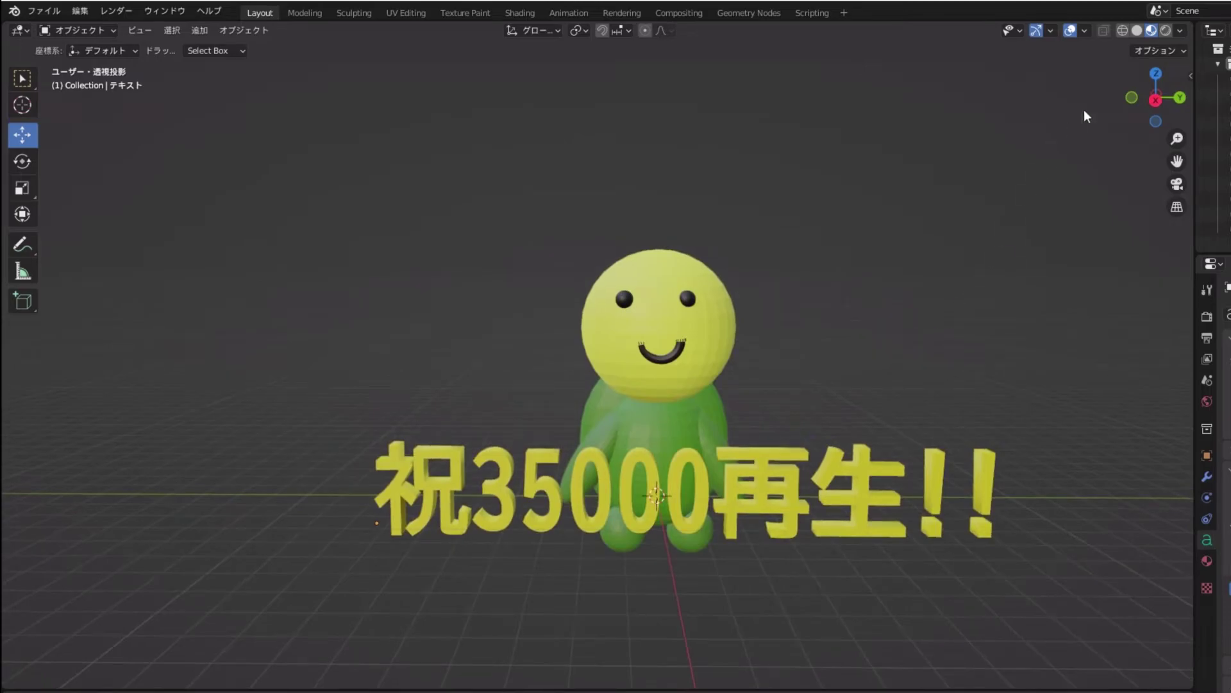
{"action": "left_click", "coordinate": [1166, 30]}
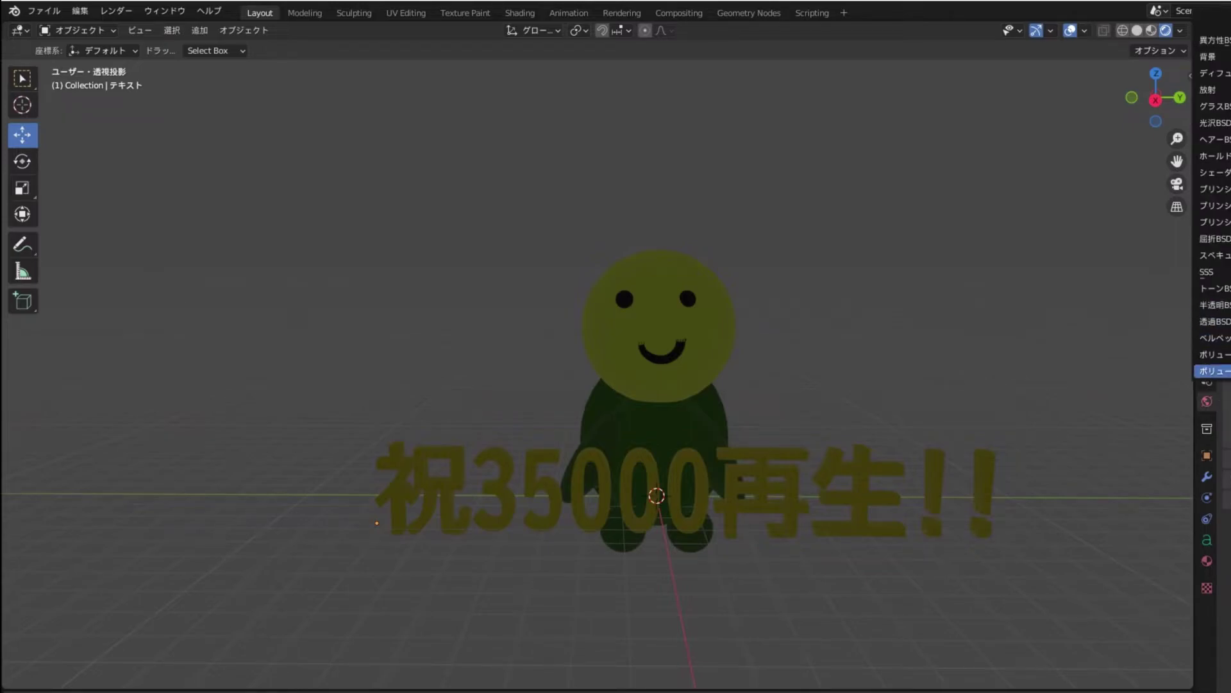
Set the World Color input to an Environment Texture for a sky background
{"action": "left_click", "coordinate": [1214, 371]}
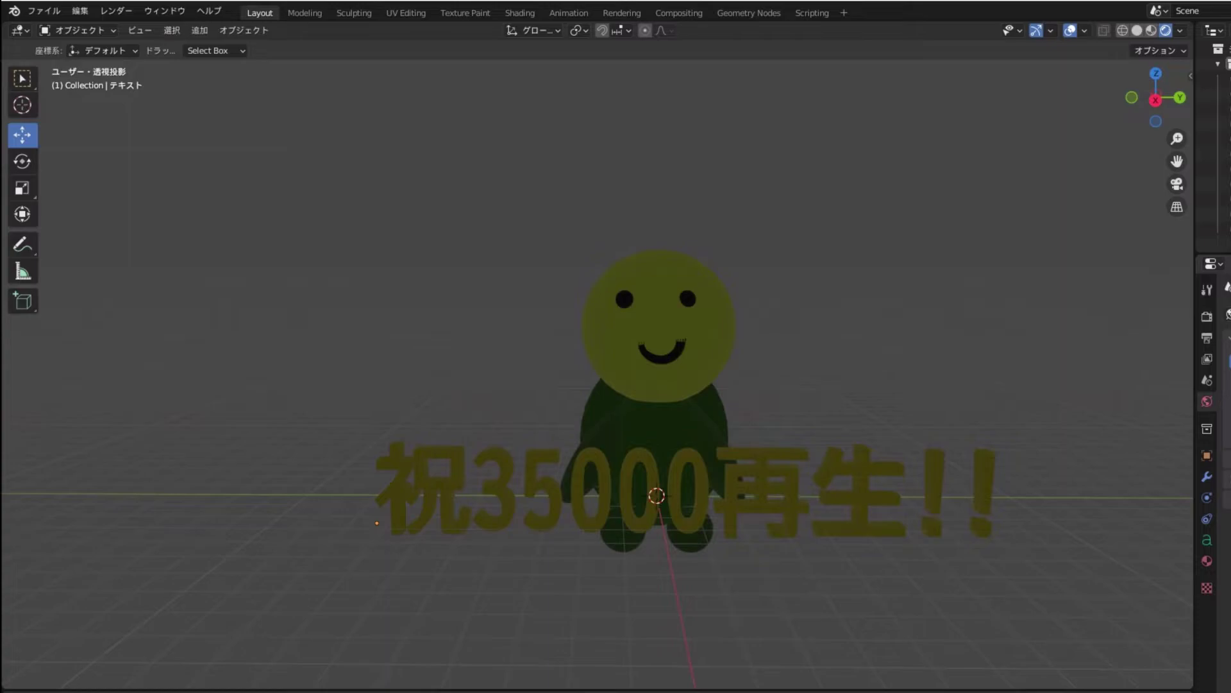
{"action": "left_click", "coordinate": [1215, 414]}
{"action": "left_click", "coordinate": [1057, 484]}
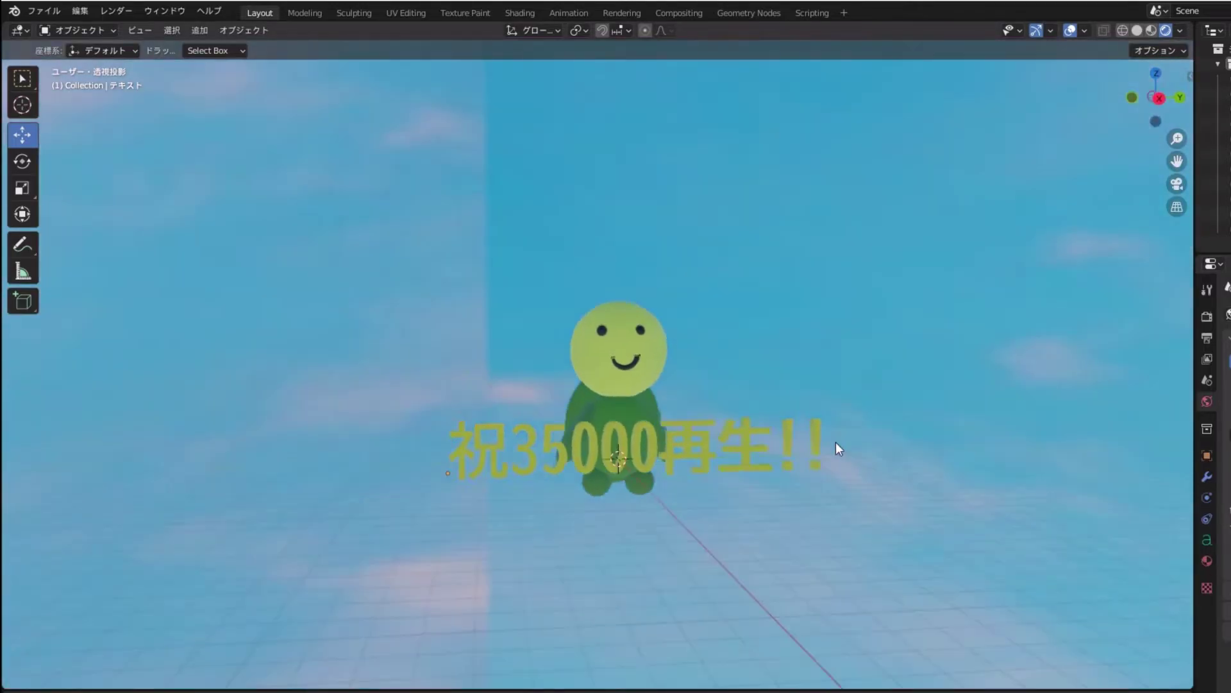
{"action": "middle_click_drag", "start_coordinate": [837, 441], "coordinate": [571, 464]}
{"action": "key", "text": "shift+a"}
{"action": "mouse_move", "coordinate": [375, 376]}
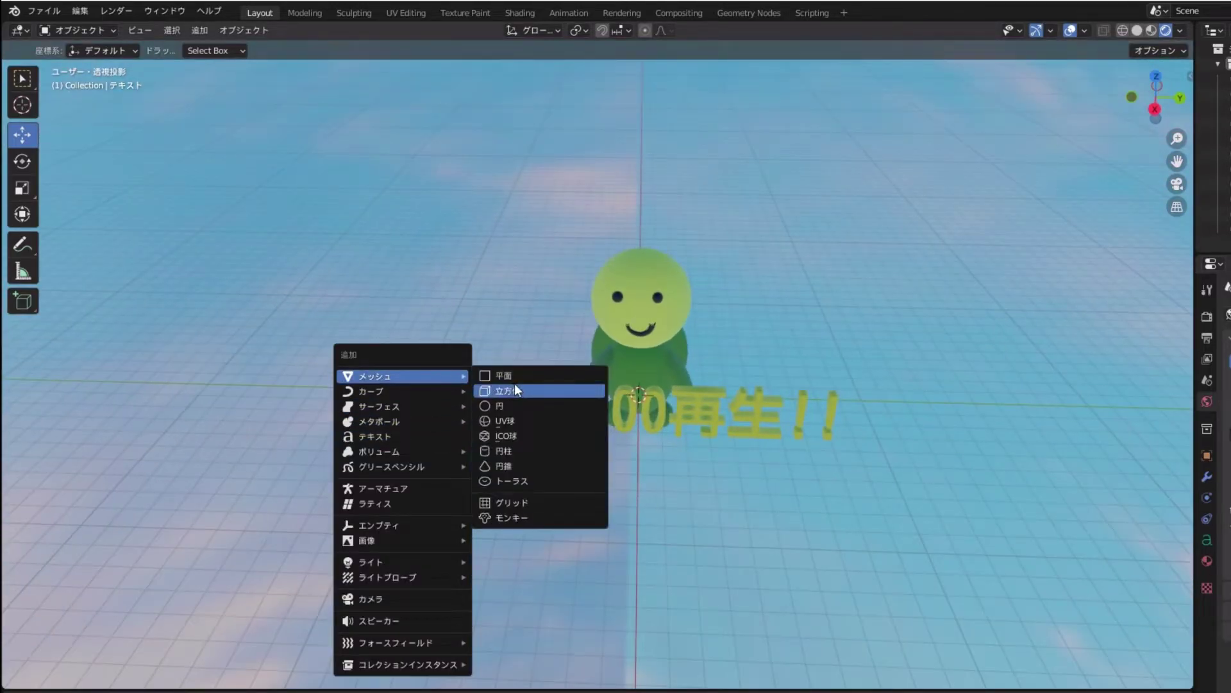
Add a plane, lower it and scale it up into a huge ground
{"action": "left_click", "coordinate": [518, 380]}
{"action": "key", "text": "g"}
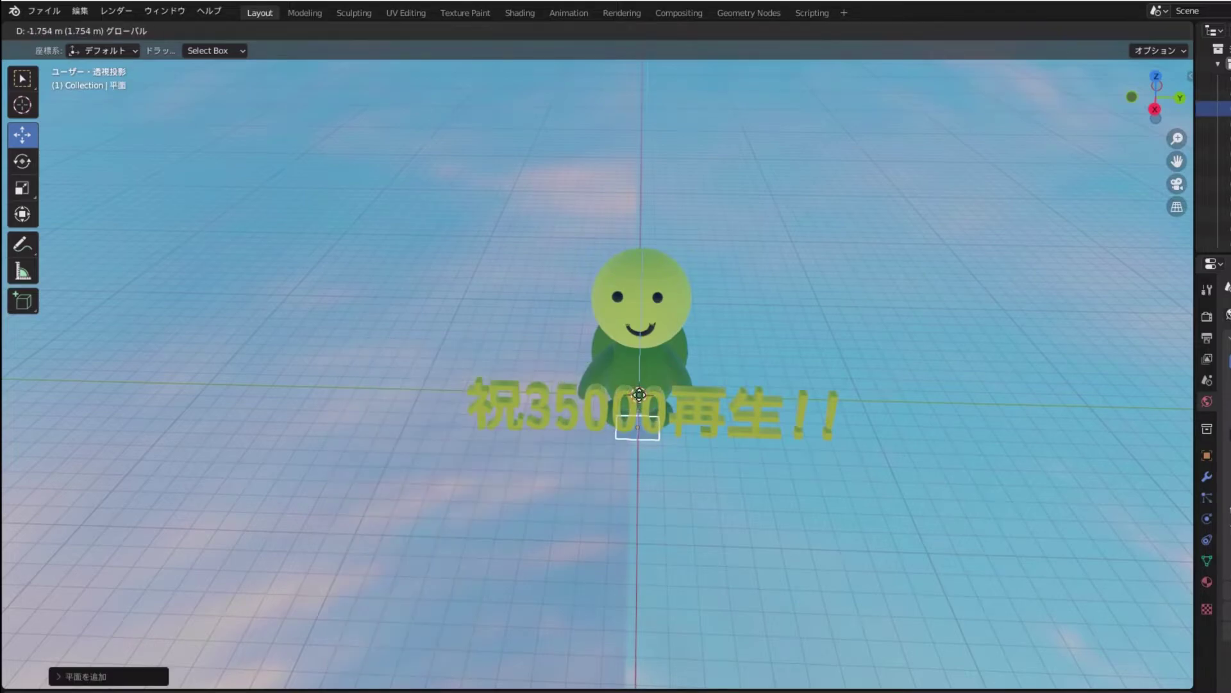
{"action": "scroll", "coordinate": [679, 344], "scroll_direction": "up", "scroll_amount": 2}
{"action": "key", "text": "s"}
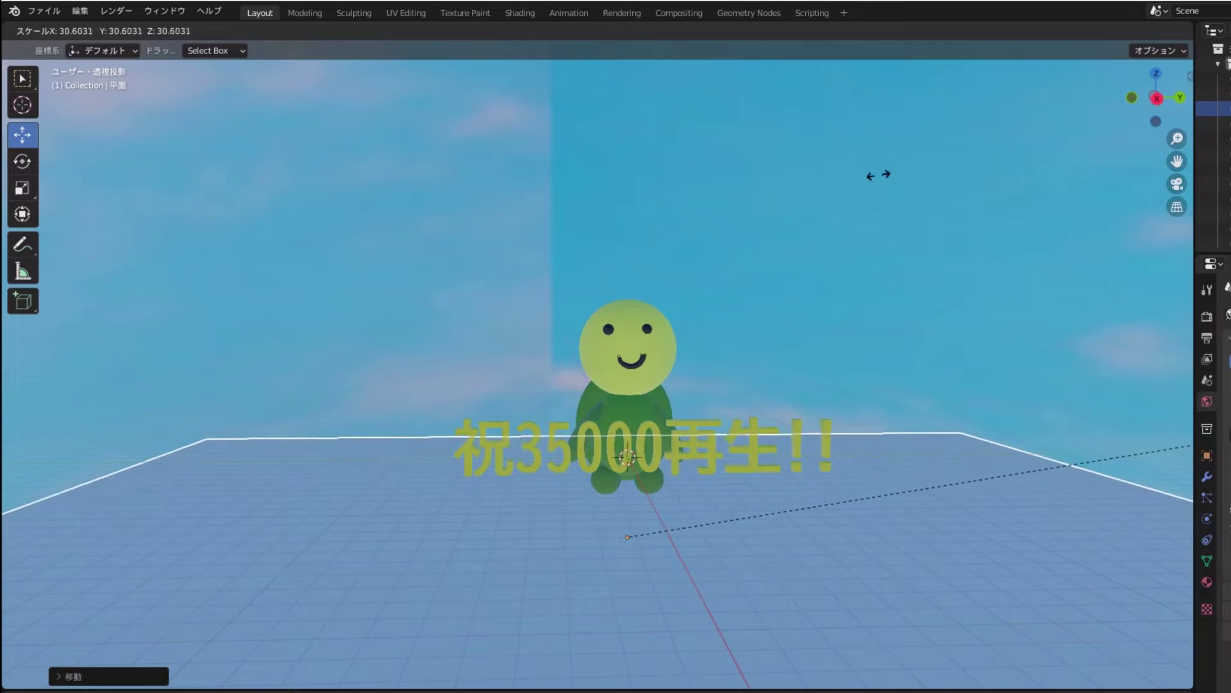
{"action": "left_click", "coordinate": [746, 345]}
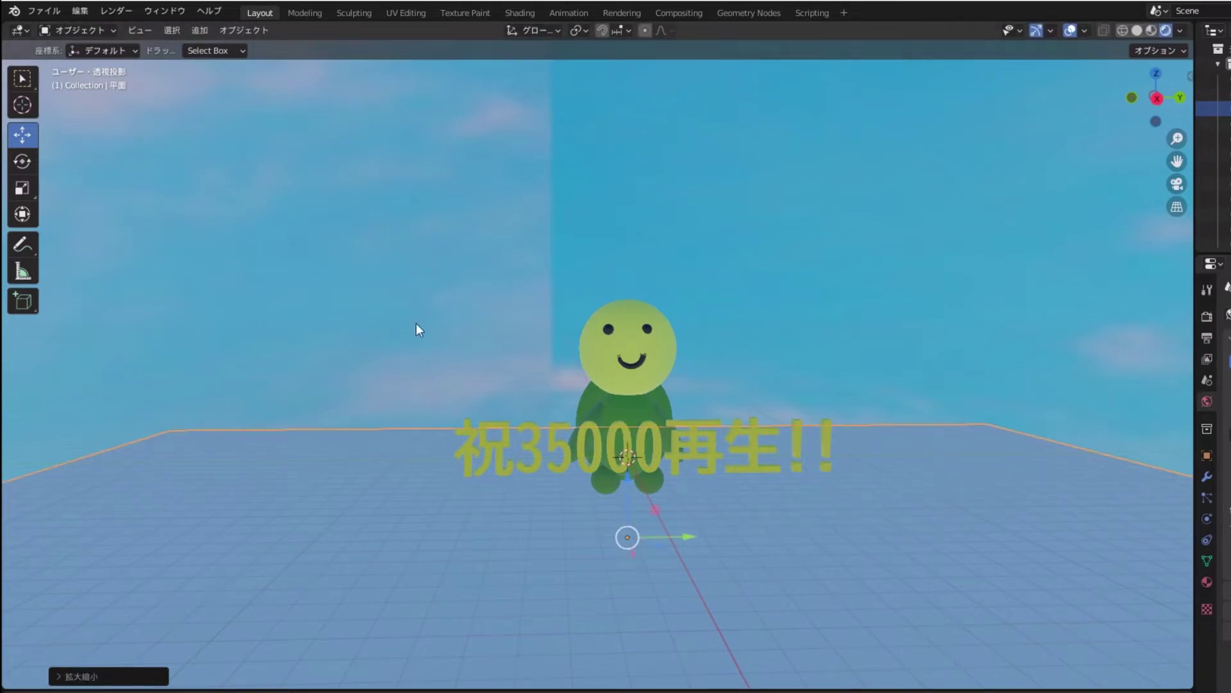
{"action": "key", "text": "s"}
{"action": "left_click", "coordinate": [186, 154]}
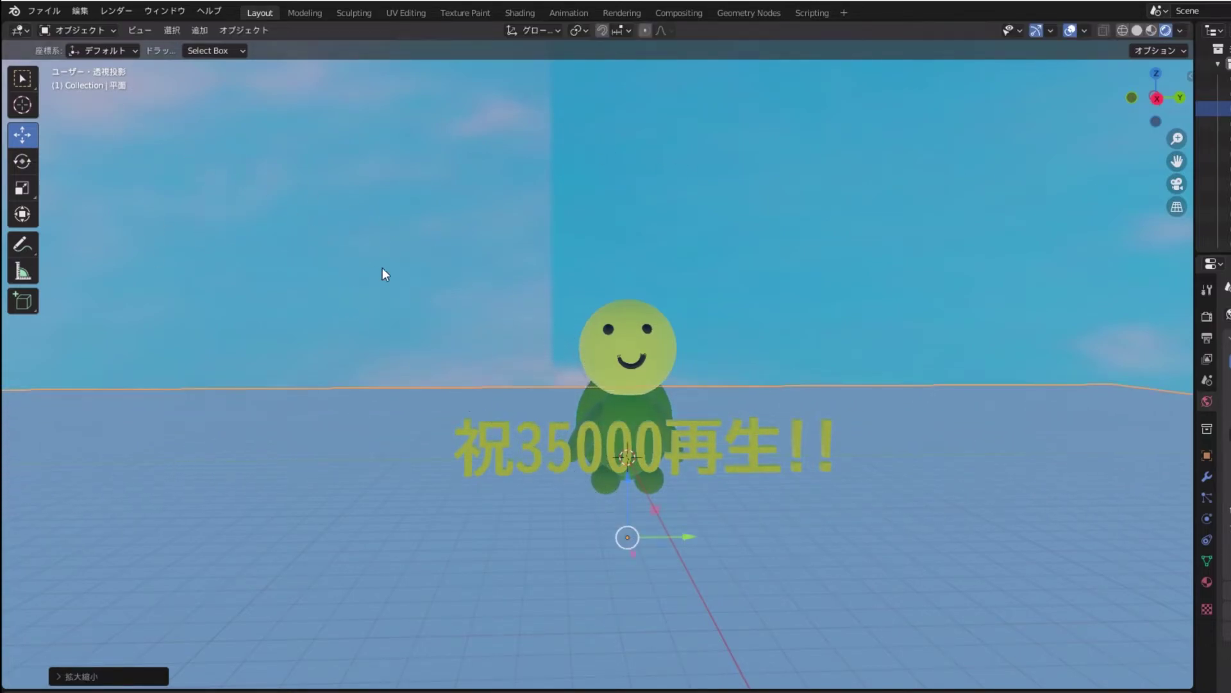
{"action": "mouse_move", "coordinate": [449, 381]}
{"action": "middle_mouse_down"}
{"action": "mouse_move", "coordinate": [471, 530]}
{"action": "mouse_move", "coordinate": [511, 456]}
{"action": "middle_mouse_up"}
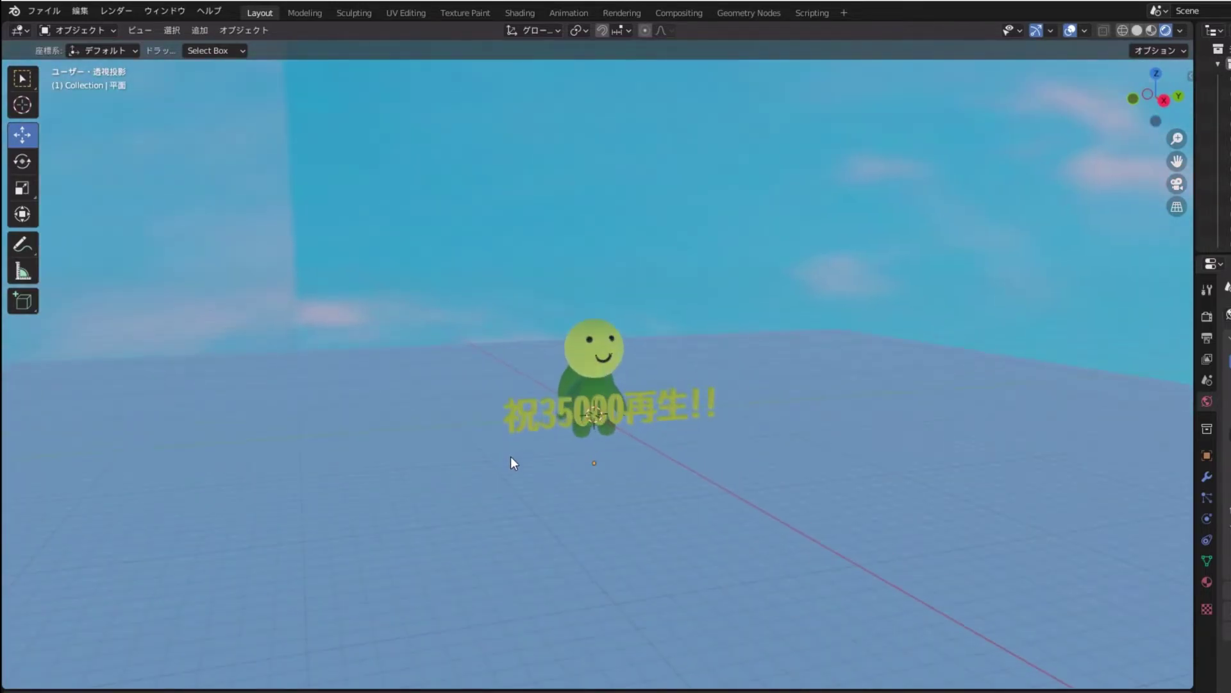
{"action": "scroll", "coordinate": [510, 457], "scroll_direction": "up", "scroll_amount": 2}
Select the ground plane, open its Material settings, and shift the text left along X
{"action": "left_click", "coordinate": [484, 574]}
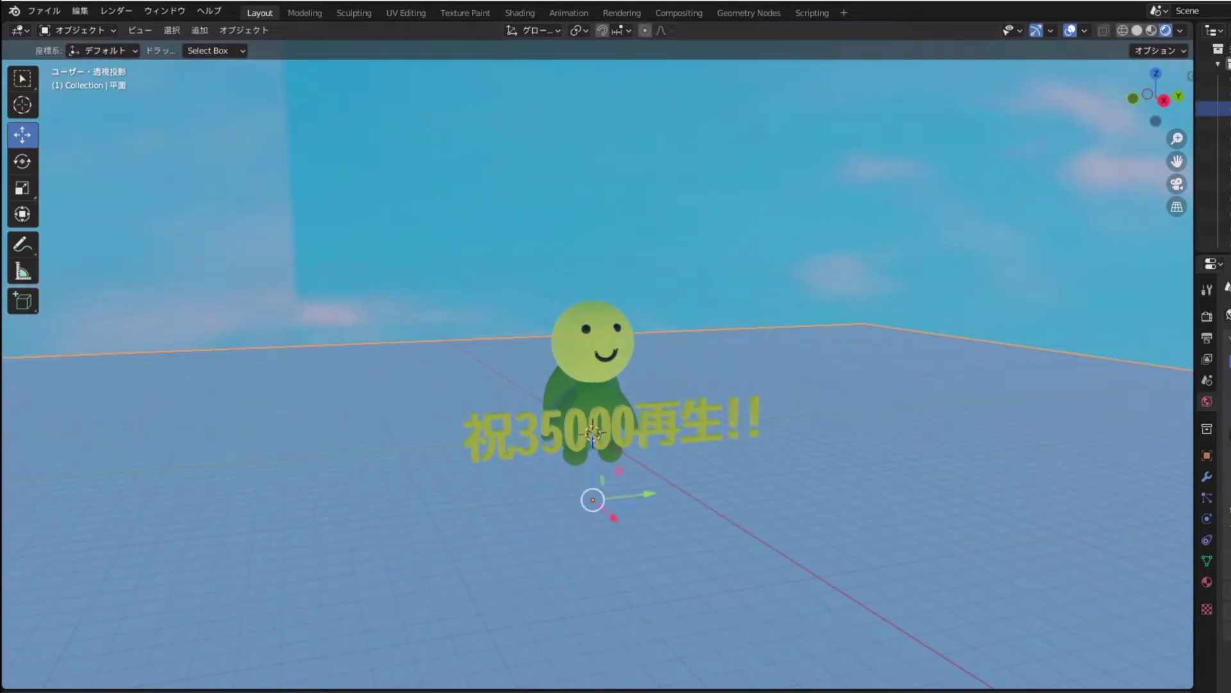
{"action": "left_click", "coordinate": [1207, 583]}
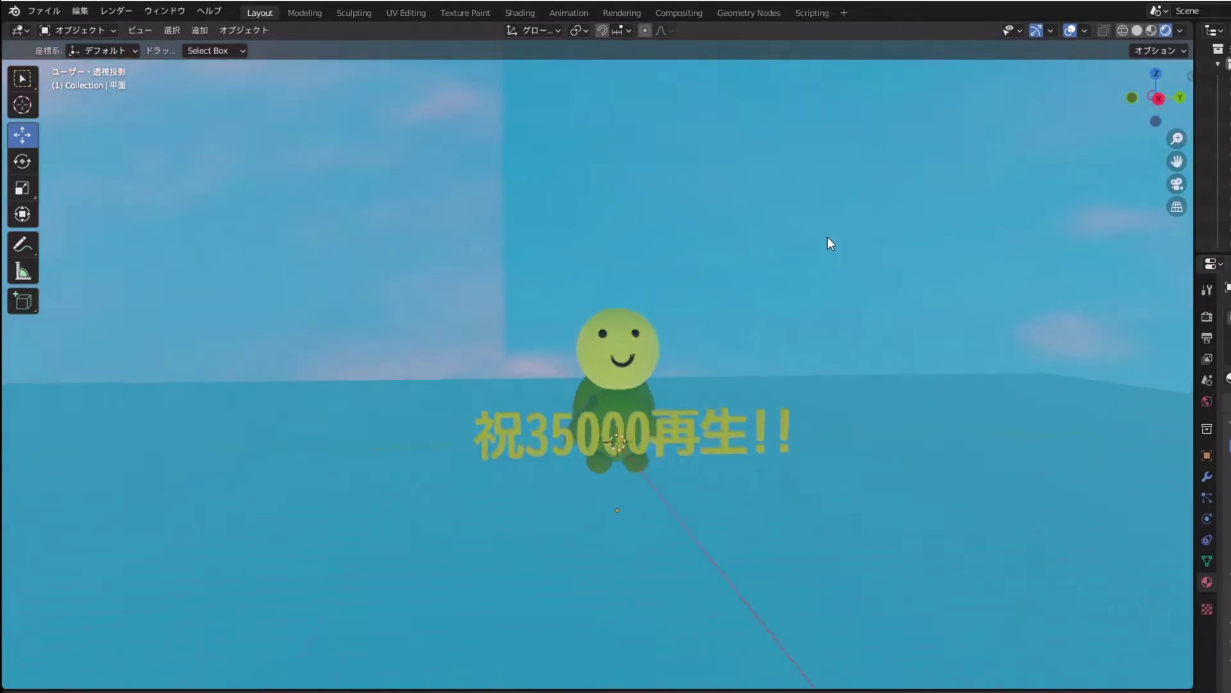
{"action": "mouse_move", "coordinate": [822, 236]}
{"action": "middle_mouse_down"}
{"action": "mouse_move", "coordinate": [1008, 408]}
{"action": "mouse_move", "coordinate": [545, 495]}
{"action": "middle_mouse_up"}
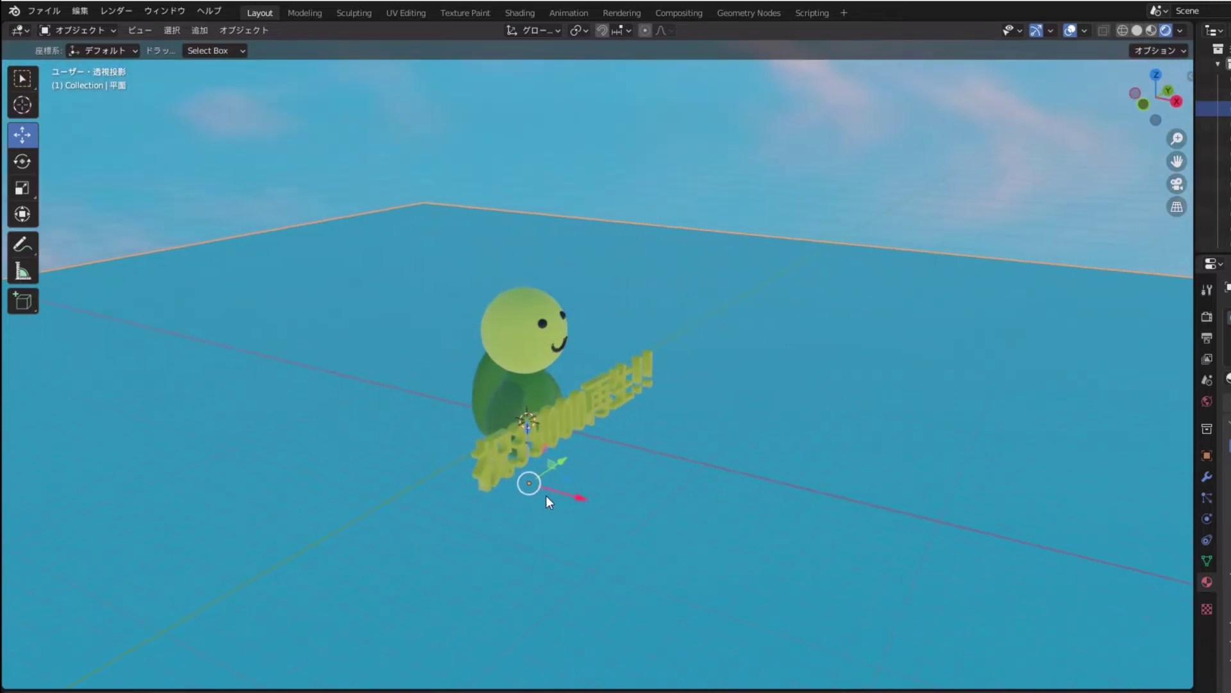
{"action": "left_click_drag", "start_coordinate": [563, 495], "coordinate": [507, 483]}
{"action": "mouse_move", "coordinate": [769, 192]}
{"action": "middle_mouse_down"}
{"action": "mouse_move", "coordinate": [615, 193]}
{"action": "mouse_move", "coordinate": [657, 181]}
{"action": "middle_mouse_up"}
{"action": "key", "text": "shift+a"}
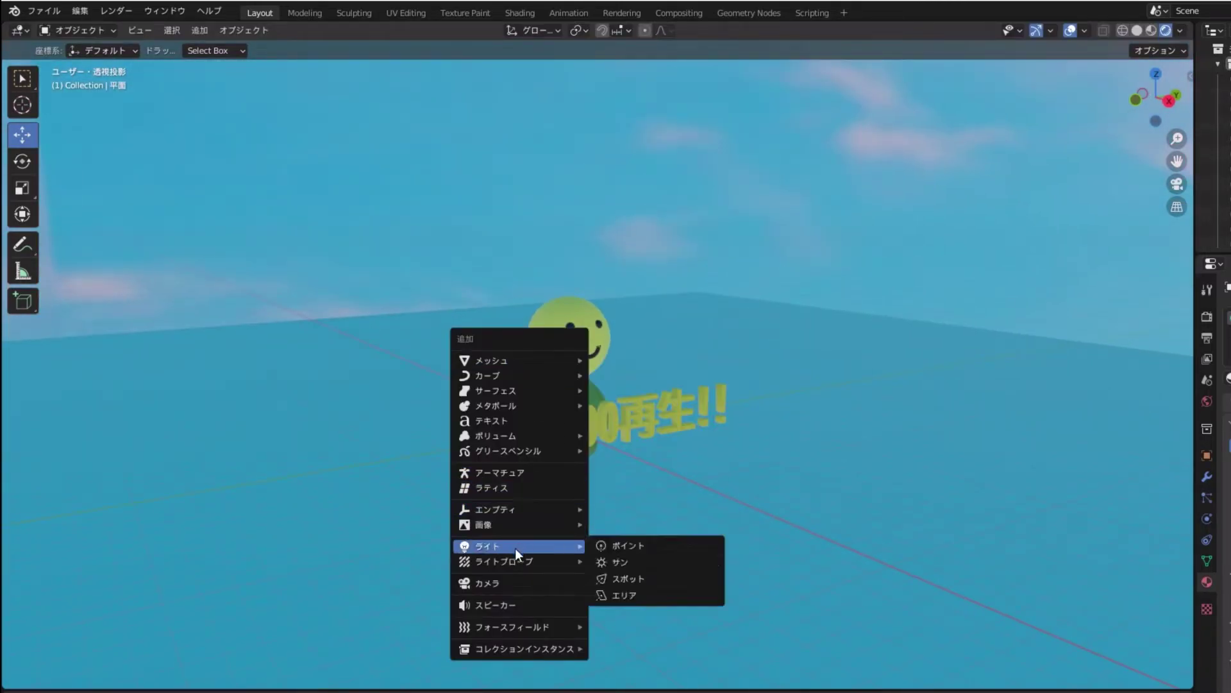
Add a spot light, place it beside the character and enlarge its cone
{"action": "left_click", "coordinate": [641, 583]}
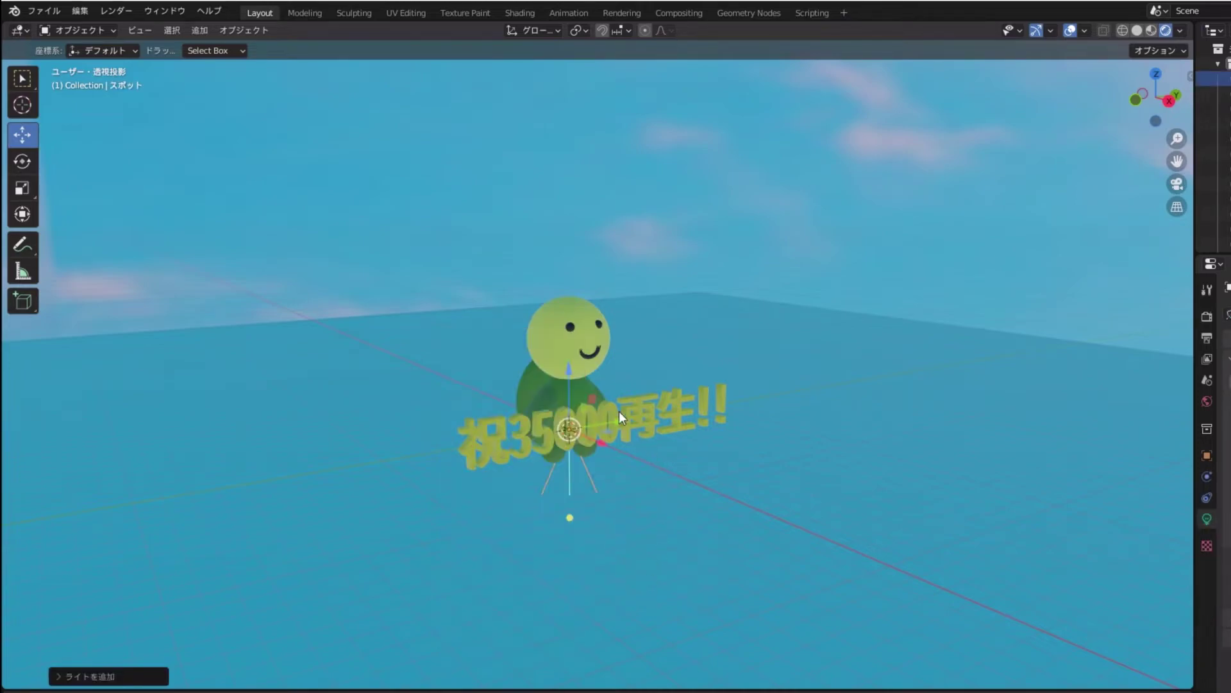
{"action": "mouse_move", "coordinate": [570, 375]}
{"action": "left_mouse_down"}
{"action": "mouse_move", "coordinate": [593, 229]}
{"action": "mouse_move", "coordinate": [610, 225]}
{"action": "left_mouse_up"}
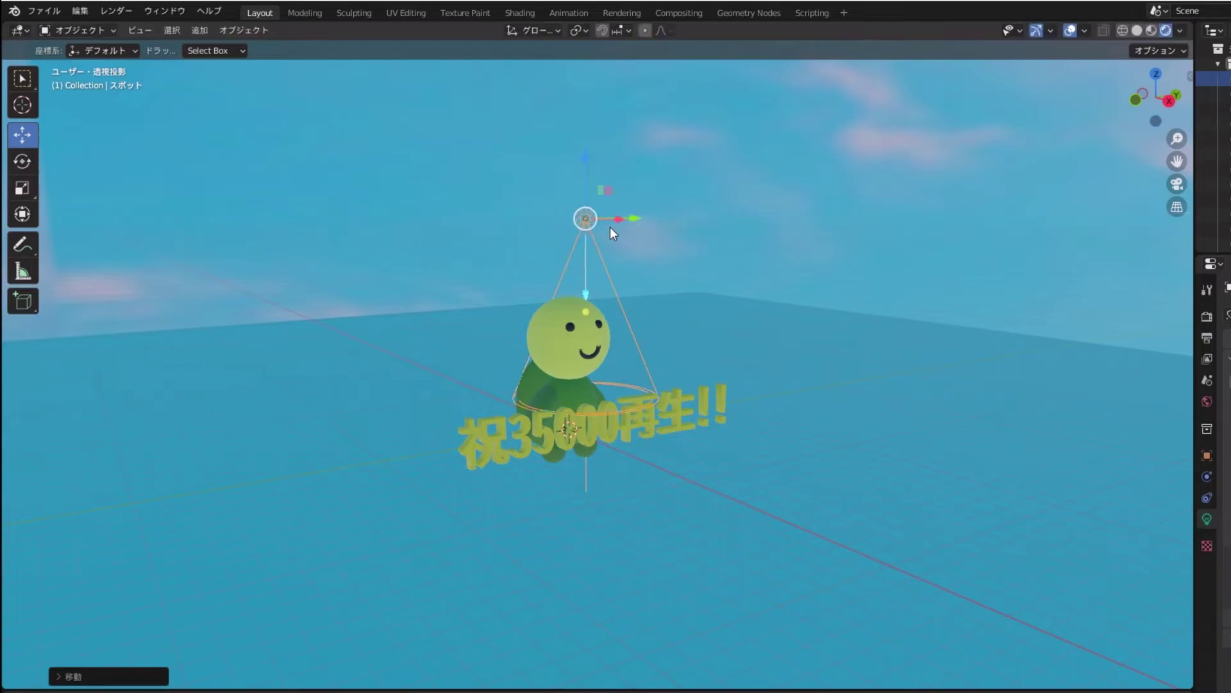
{"action": "middle_click_drag", "start_coordinate": [613, 224], "coordinate": [706, 271]}
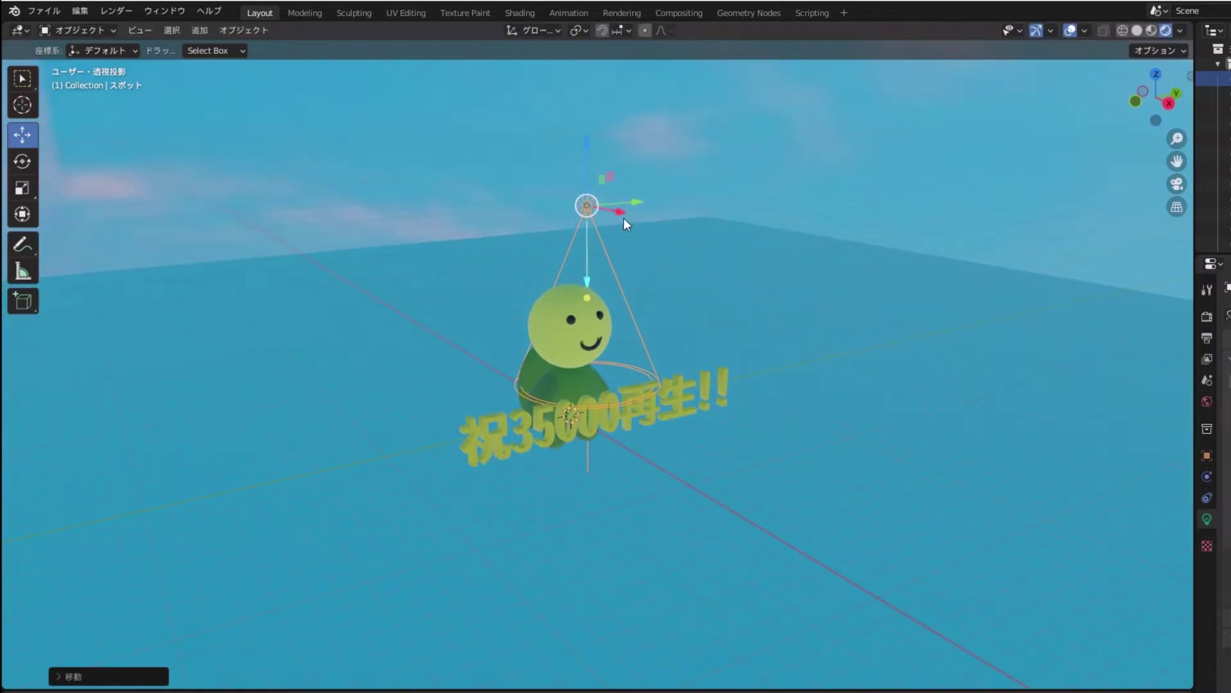
{"action": "key", "text": "g"}
{"action": "left_click", "coordinate": [742, 327]}
{"action": "key", "text": "s"}
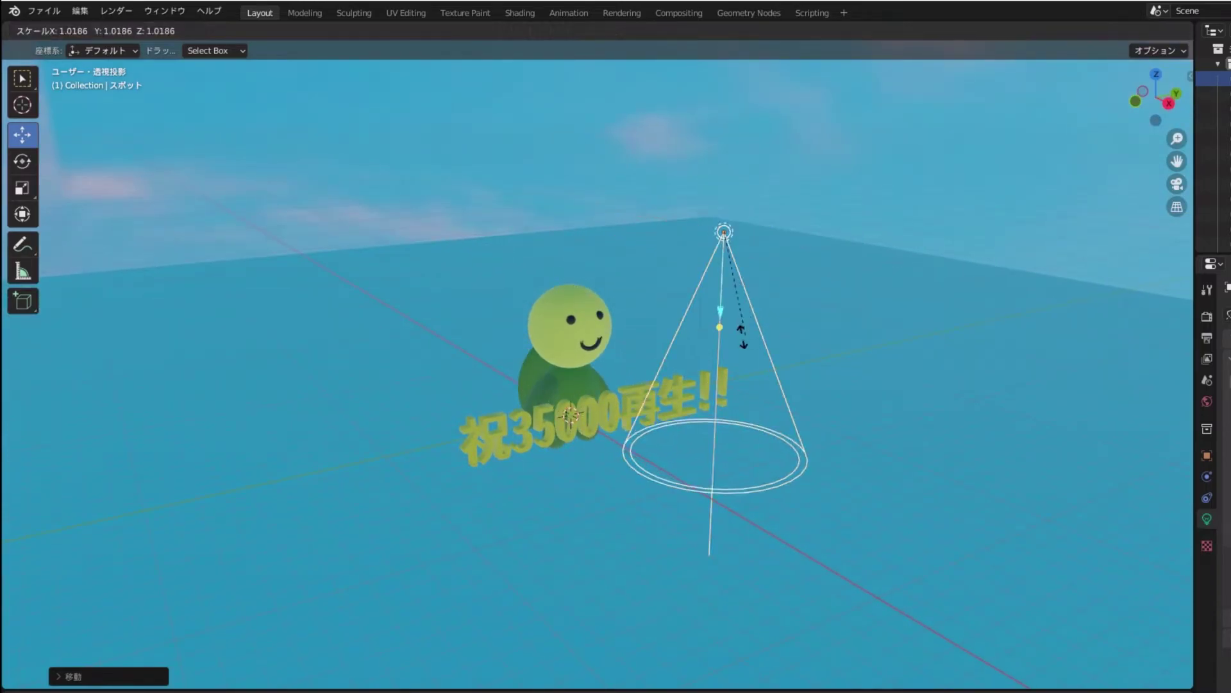
{"action": "left_click", "coordinate": [730, 202]}
Raise the spot light high above the character along the Z axis
{"action": "key", "text": "g"}
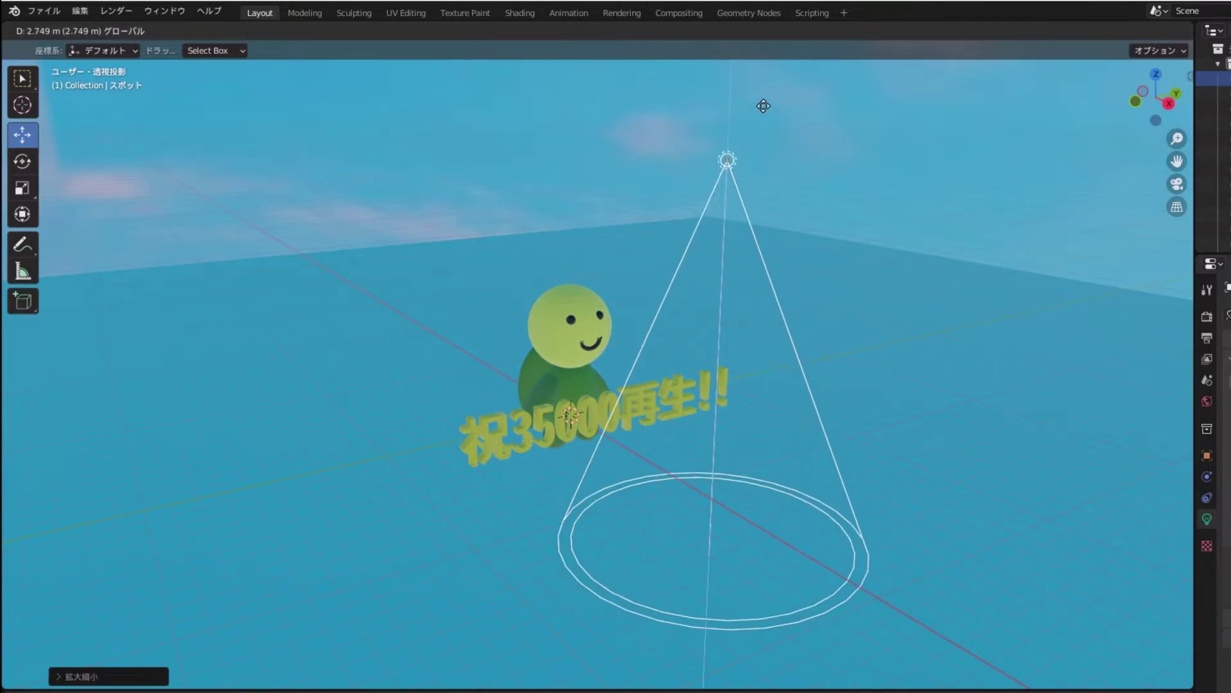
{"action": "left_click", "coordinate": [774, 66]}
{"action": "key", "text": "s"}
{"action": "left_click", "coordinate": [656, 311]}
{"action": "scroll", "coordinate": [656, 310], "scroll_direction": "down", "scroll_amount": 2}
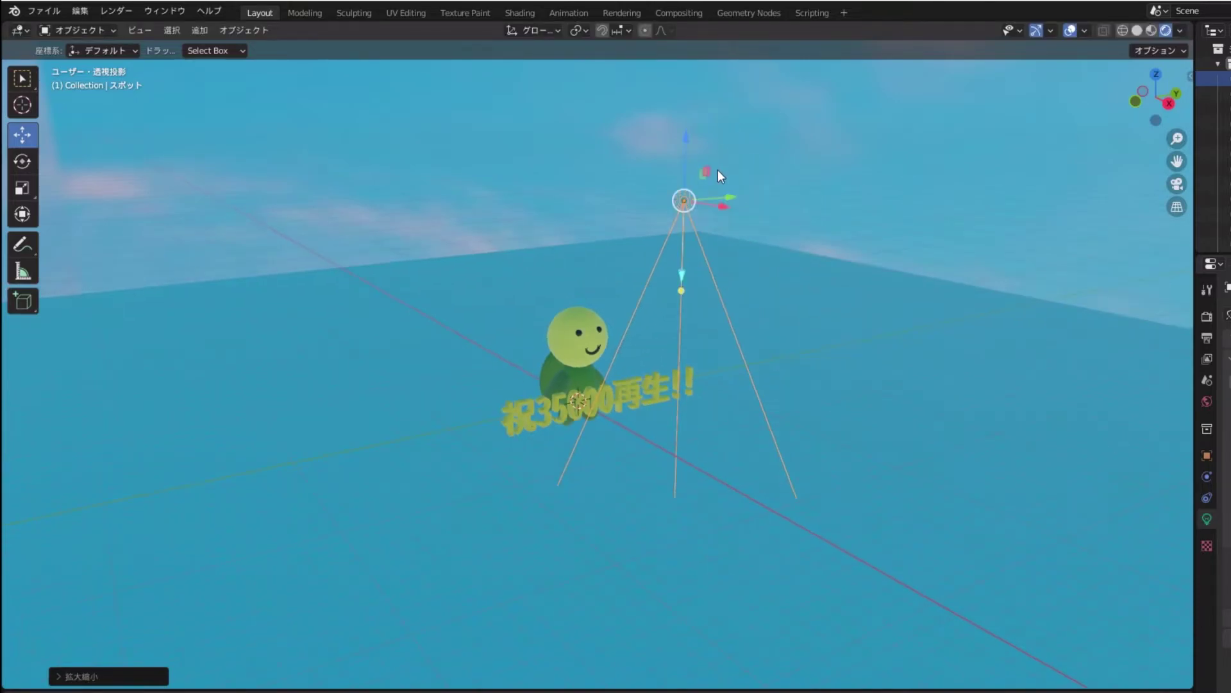
{"action": "key", "text": "g"}
{"action": "key", "text": "z"}
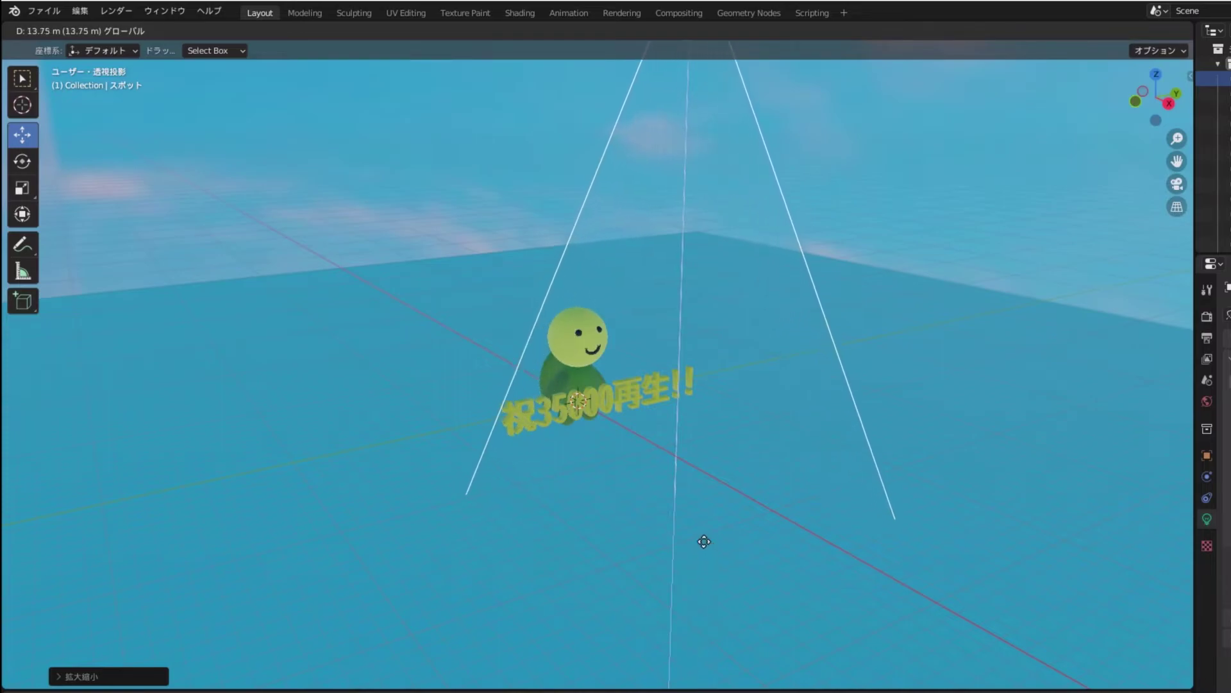
{"action": "left_click", "coordinate": [709, 295]}
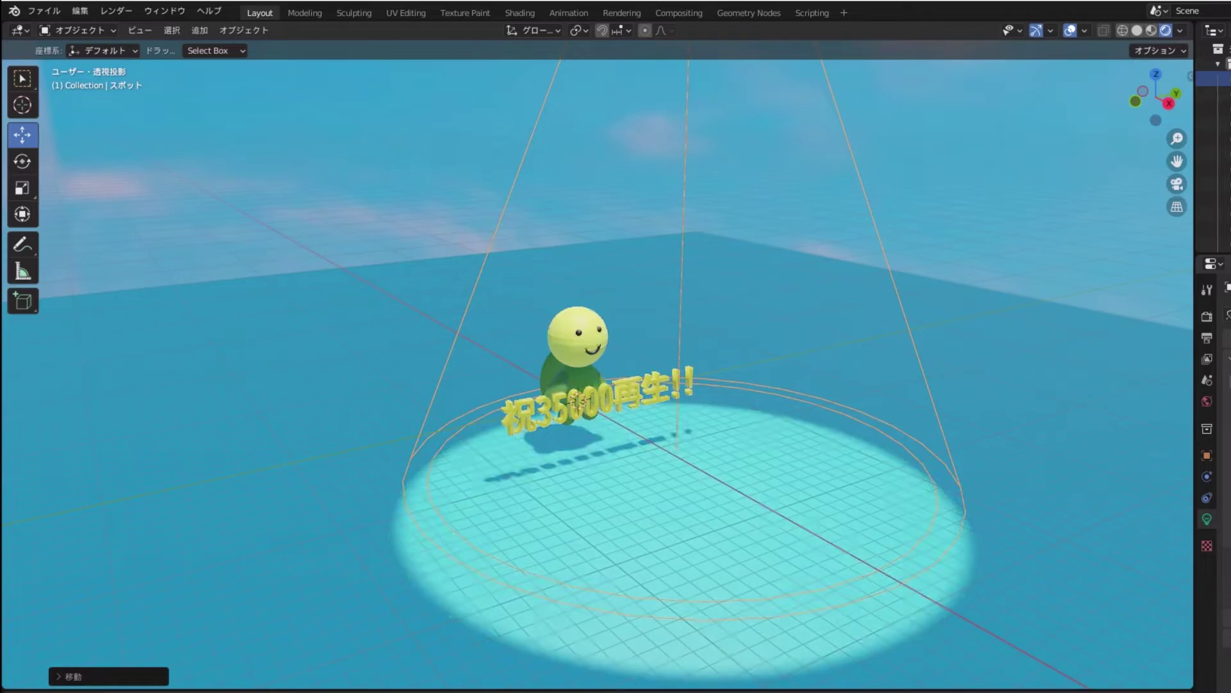
Scale the spotlight up to widen its cone
{"action": "scroll", "coordinate": [858, 302], "scroll_direction": "down", "scroll_amount": 2}
{"action": "scroll", "coordinate": [770, 302], "scroll_direction": "down", "scroll_amount": 4}
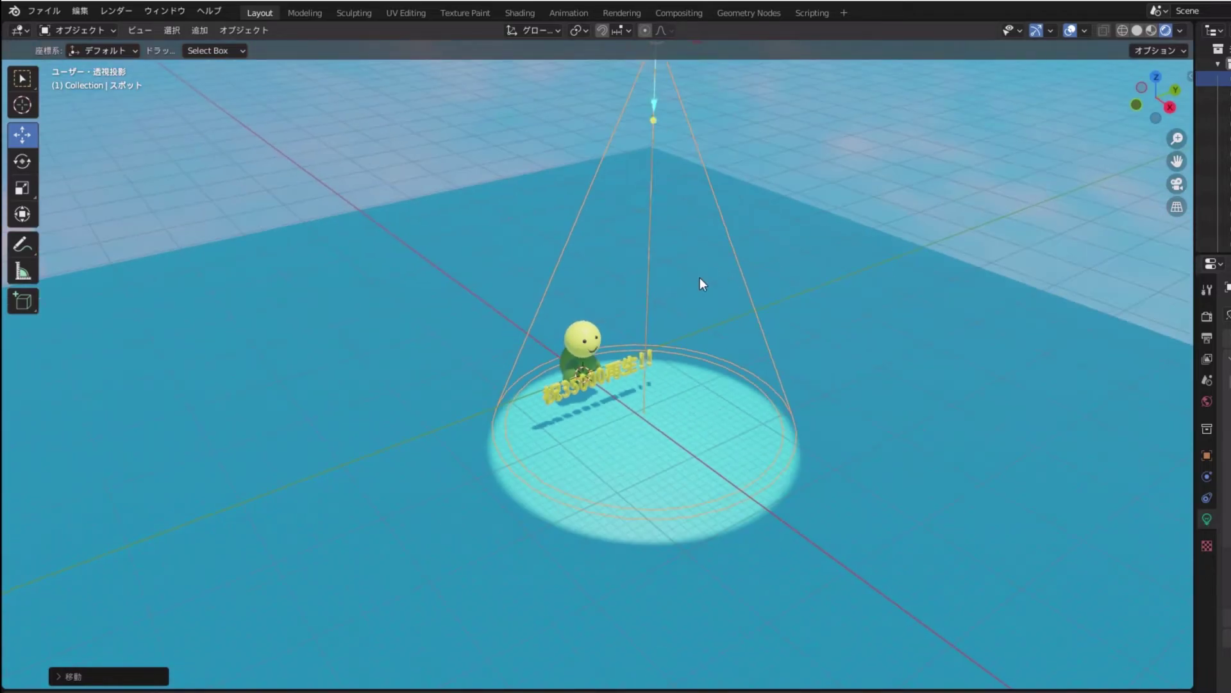
{"action": "key", "text": "s"}
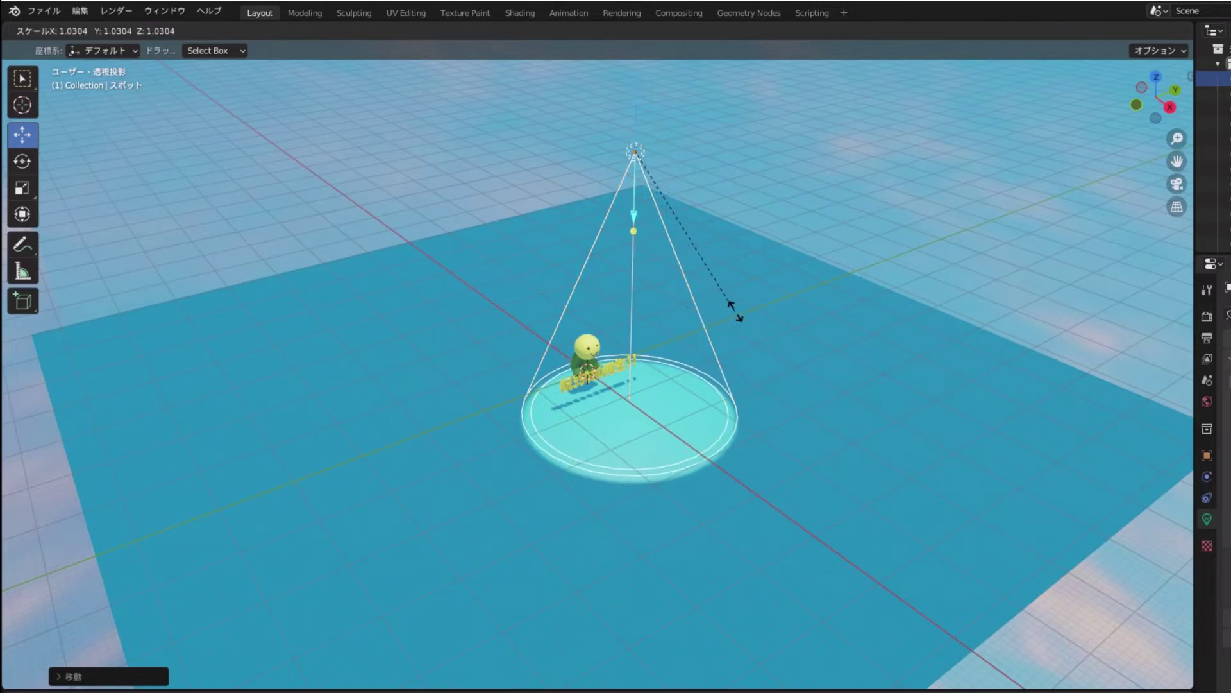
{"action": "left_click", "coordinate": [802, 353]}
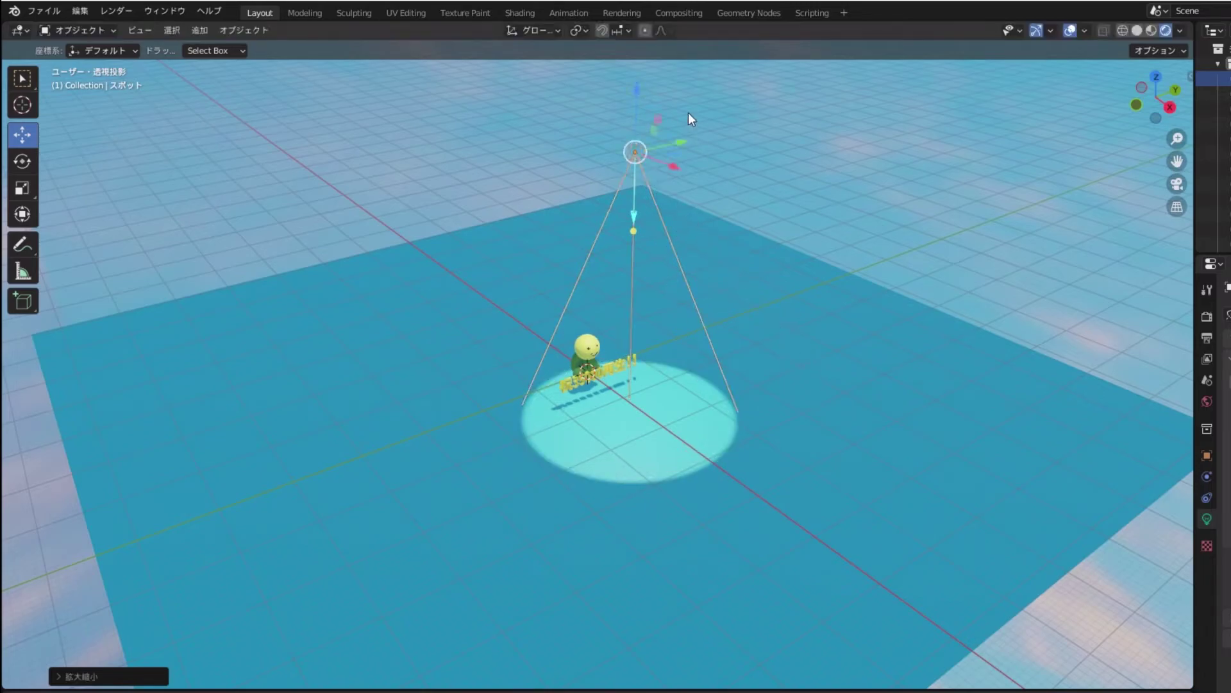
Move the spotlight along Z and X to centre it over the character
{"action": "mouse_move", "coordinate": [636, 99]}
{"action": "left_mouse_down"}
{"action": "mouse_move", "coordinate": [641, 616]}
{"action": "mouse_move", "coordinate": [645, 518]}
{"action": "left_mouse_up"}
{"action": "scroll", "coordinate": [658, 413], "scroll_direction": "down", "scroll_amount": 3}
{"action": "middle_click_drag", "start_coordinate": [663, 432], "coordinate": [679, 172]}
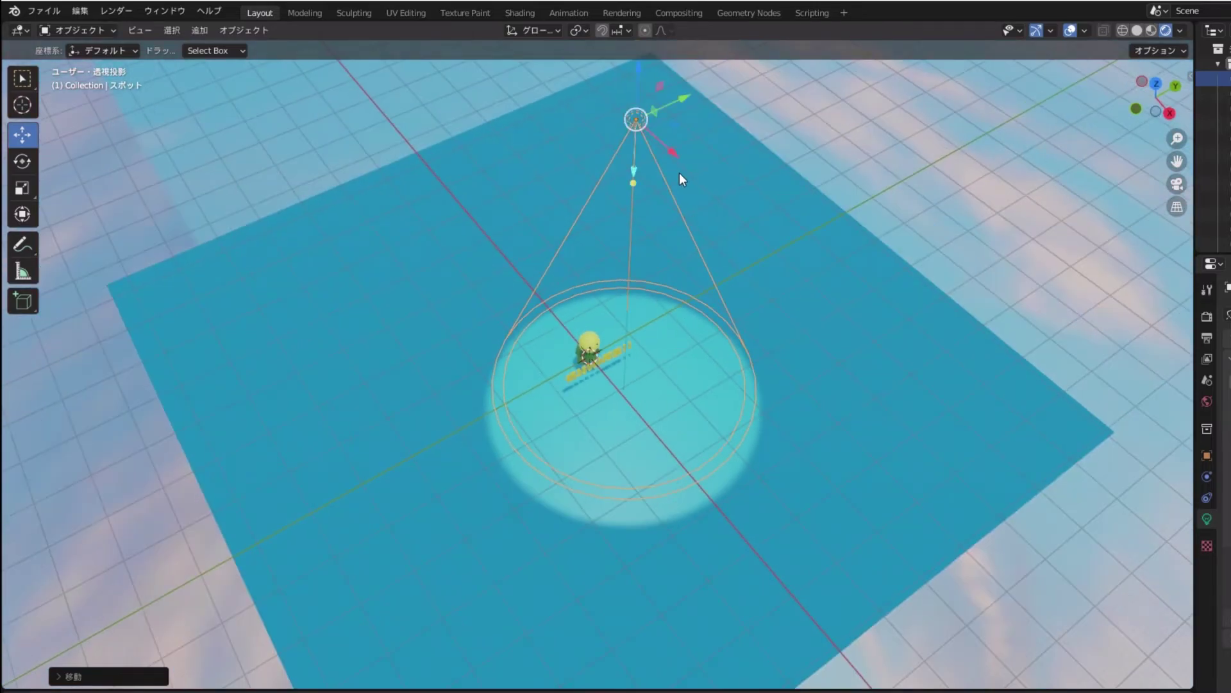
{"action": "left_click_drag", "start_coordinate": [675, 158], "coordinate": [652, 140]}
{"action": "left_click", "coordinate": [651, 140]}
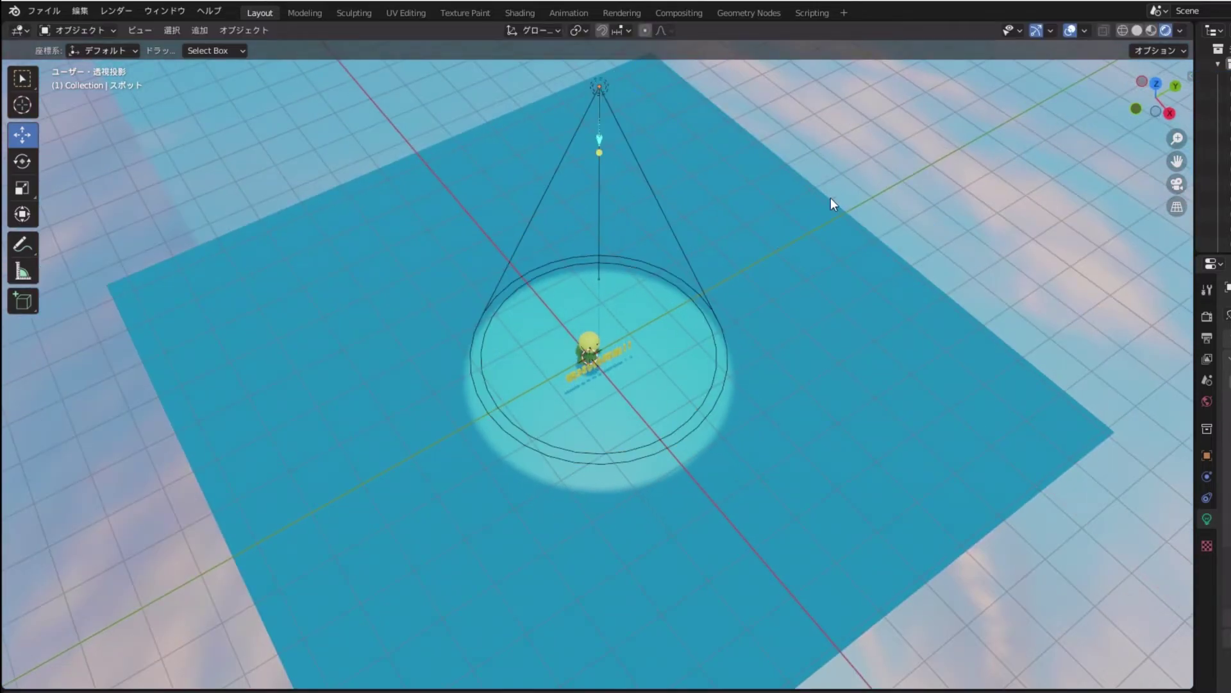
Orbit down to inspect the lit ground, briefly selecting then deselecting the ground plane
{"action": "mouse_move", "coordinate": [830, 197]}
{"action": "middle_mouse_down"}
{"action": "mouse_move", "coordinate": [760, 349]}
{"action": "mouse_move", "coordinate": [791, 271]}
{"action": "mouse_move", "coordinate": [761, 251]}
{"action": "mouse_move", "coordinate": [767, 229]}
{"action": "middle_mouse_up"}
{"action": "scroll", "coordinate": [792, 272], "scroll_direction": "up", "scroll_amount": 2}
{"action": "scroll", "coordinate": [761, 252], "scroll_direction": "up", "scroll_amount": 2}
{"action": "left_click", "coordinate": [849, 456]}
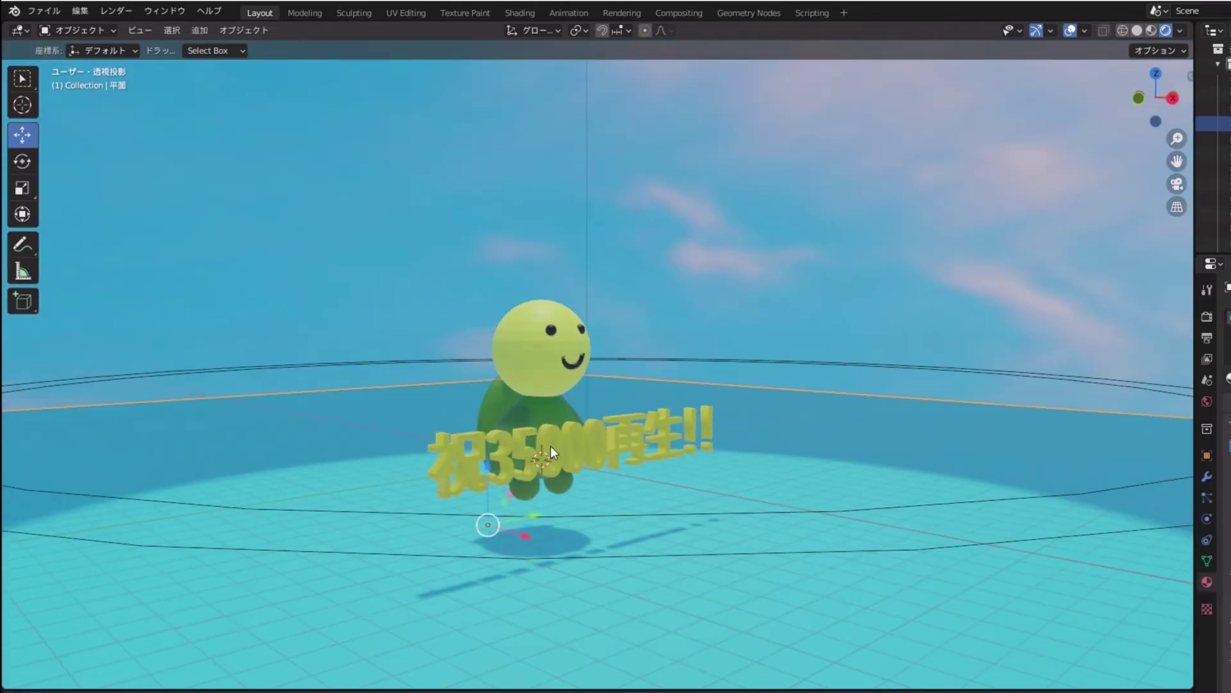
{"action": "left_click", "coordinate": [706, 286]}
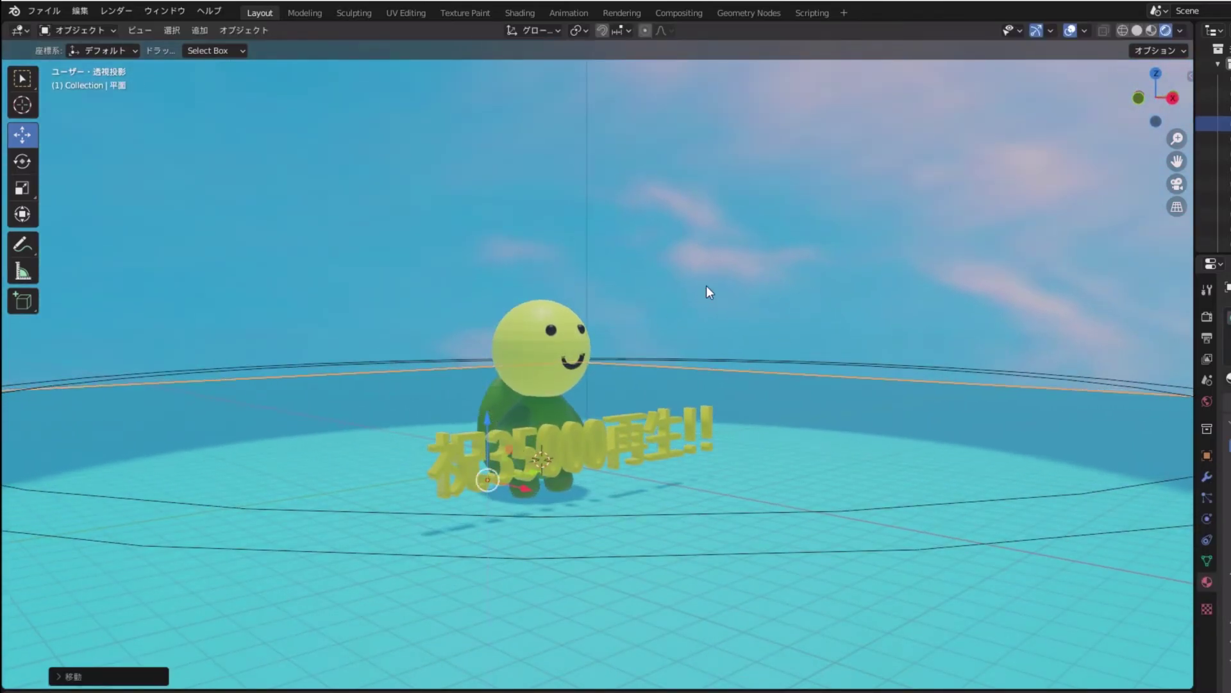
{"action": "mouse_move", "coordinate": [698, 289]}
{"action": "middle_mouse_down"}
{"action": "mouse_move", "coordinate": [603, 315]}
{"action": "mouse_move", "coordinate": [641, 303]}
{"action": "mouse_move", "coordinate": [621, 341]}
{"action": "middle_mouse_up"}
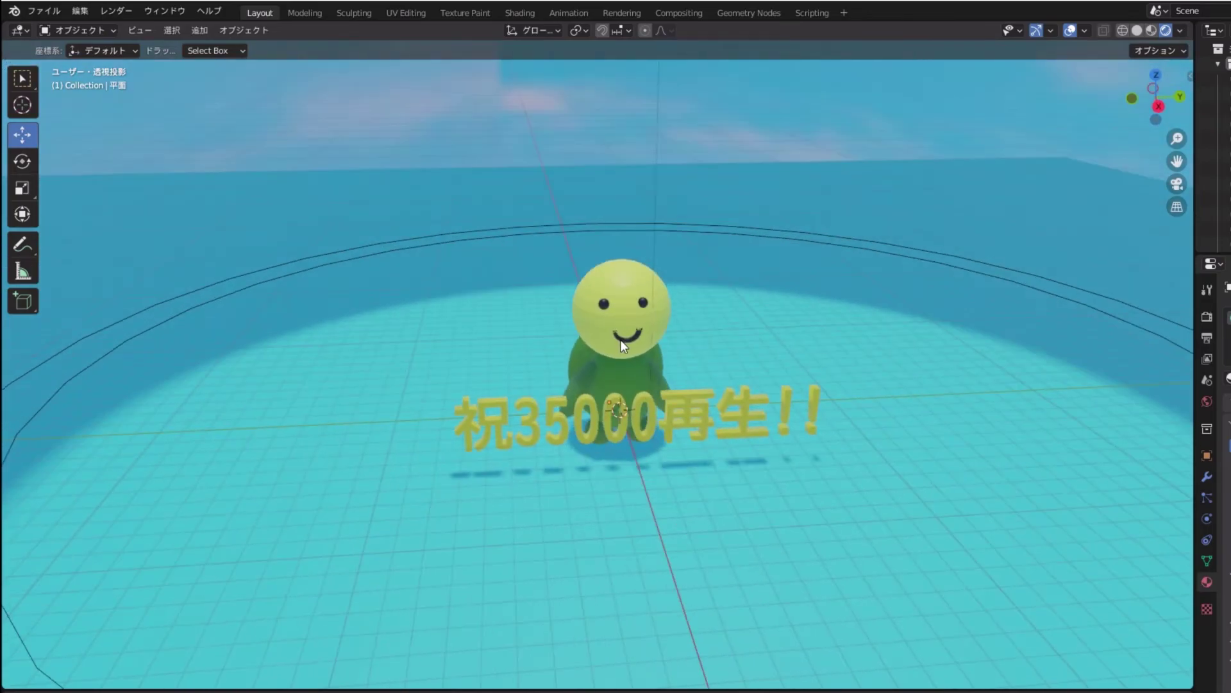
Add a new plane and raise it onto the character's head
{"action": "key", "text": "shift+a"}
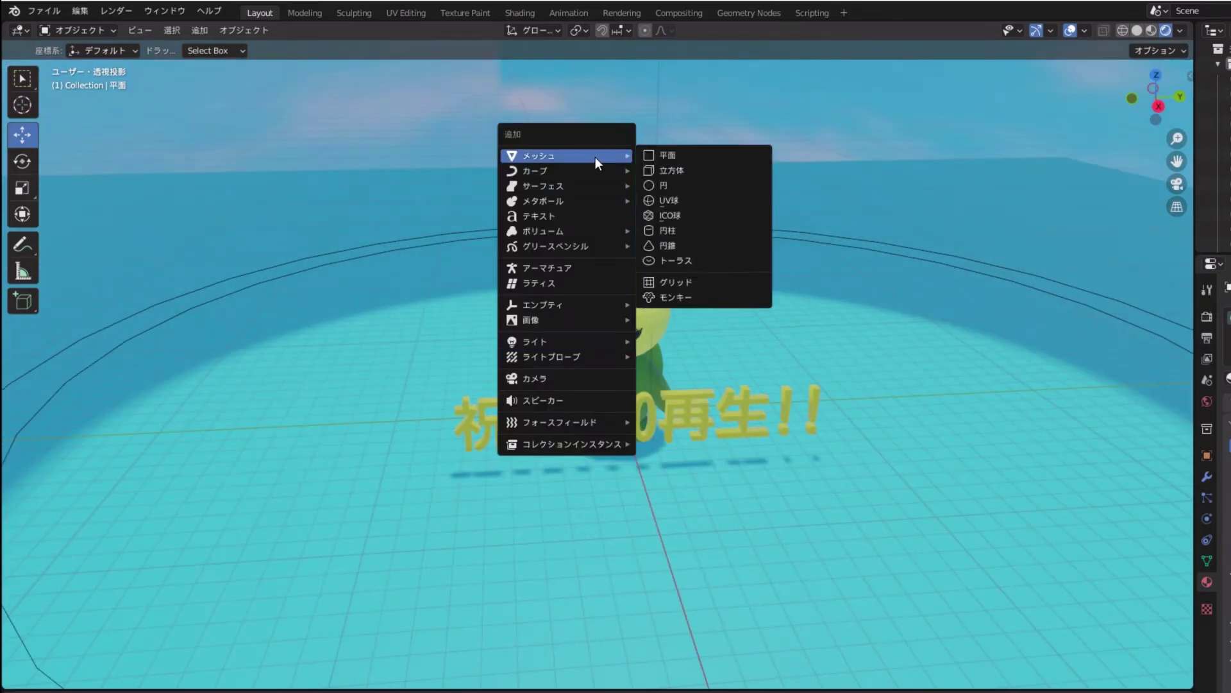
{"action": "left_click", "coordinate": [669, 154]}
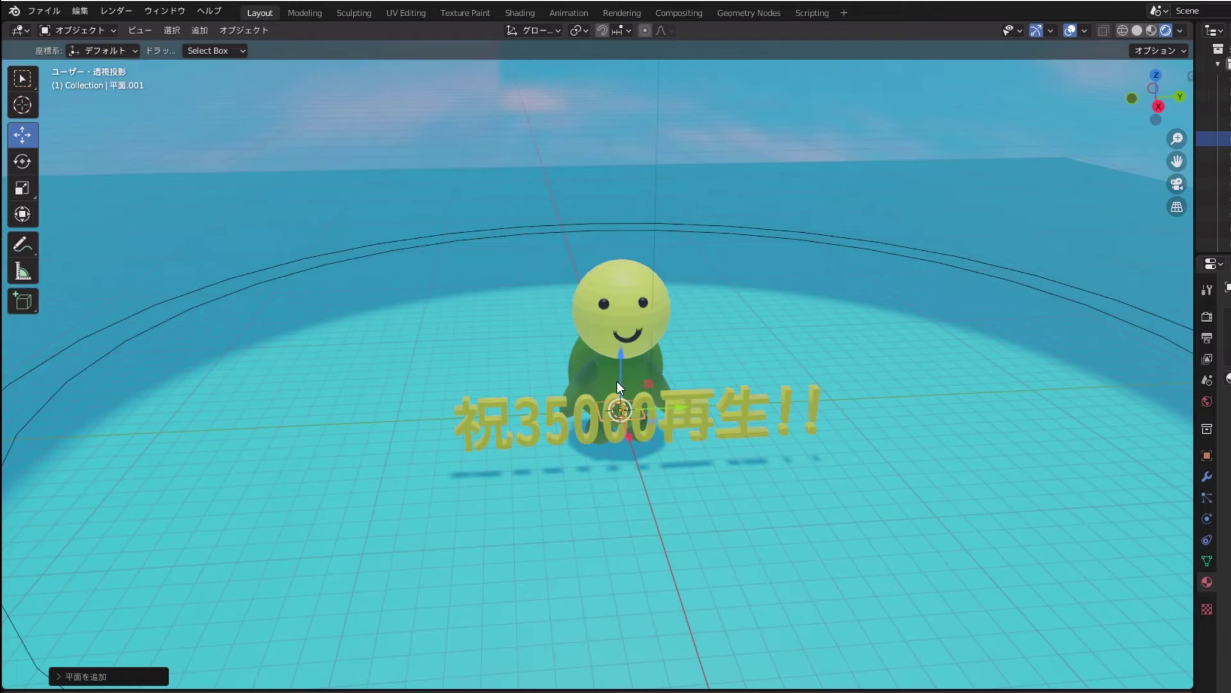
{"action": "left_click_drag", "start_coordinate": [626, 377], "coordinate": [629, 218]}
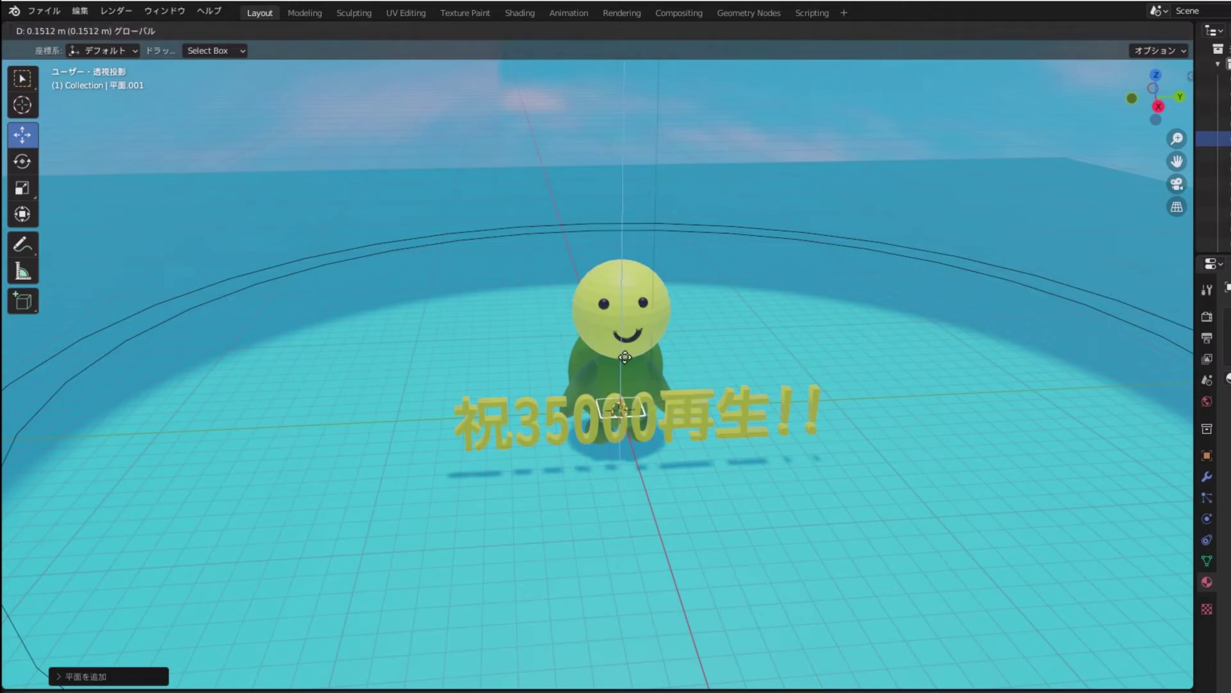
{"action": "mouse_move", "coordinate": [629, 217]}
{"action": "middle_mouse_down"}
{"action": "mouse_move", "coordinate": [703, 241]}
{"action": "mouse_move", "coordinate": [753, 241]}
{"action": "mouse_move", "coordinate": [706, 255]}
{"action": "mouse_move", "coordinate": [869, 310]}
{"action": "middle_mouse_up"}
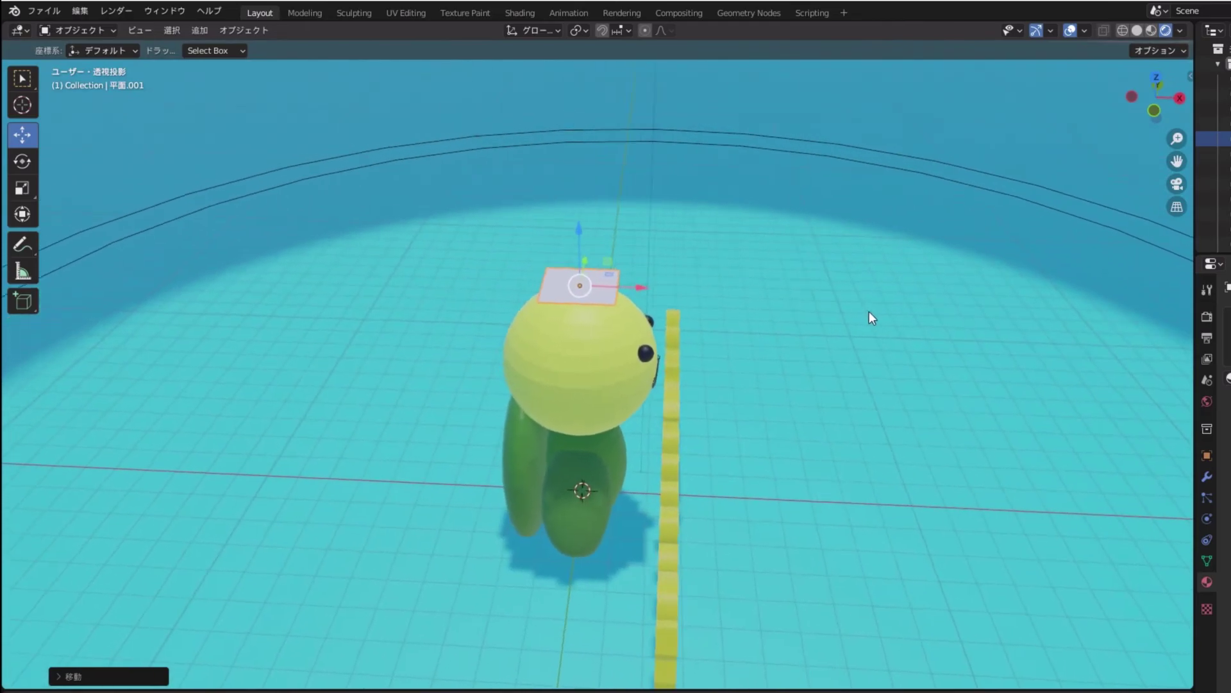
{"action": "scroll", "coordinate": [936, 357], "scroll_direction": "up", "scroll_amount": 3}
{"action": "mouse_move", "coordinate": [935, 356]}
{"action": "middle_mouse_down"}
{"action": "mouse_move", "coordinate": [849, 336]}
{"action": "mouse_move", "coordinate": [789, 299]}
{"action": "mouse_move", "coordinate": [777, 321]}
{"action": "middle_mouse_up"}
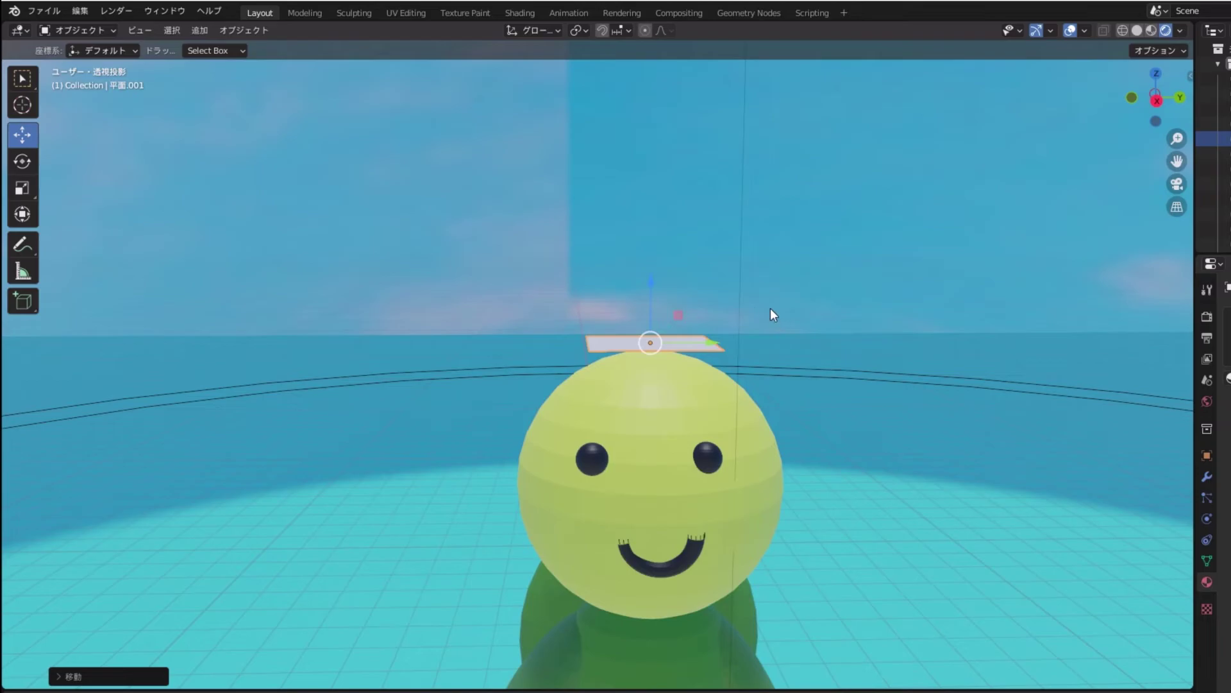
Rotate the plane about 89° so it stands upright
{"action": "left_click", "coordinate": [22, 161]}
{"action": "mouse_move", "coordinate": [591, 169]}
{"action": "middle_mouse_down"}
{"action": "mouse_move", "coordinate": [647, 214]}
{"action": "mouse_move", "coordinate": [749, 211]}
{"action": "mouse_move", "coordinate": [706, 299]}
{"action": "middle_mouse_up"}
{"action": "mouse_move", "coordinate": [705, 300]}
{"action": "left_mouse_down"}
{"action": "mouse_move", "coordinate": [627, 296]}
{"action": "mouse_move", "coordinate": [693, 302]}
{"action": "left_mouse_up"}
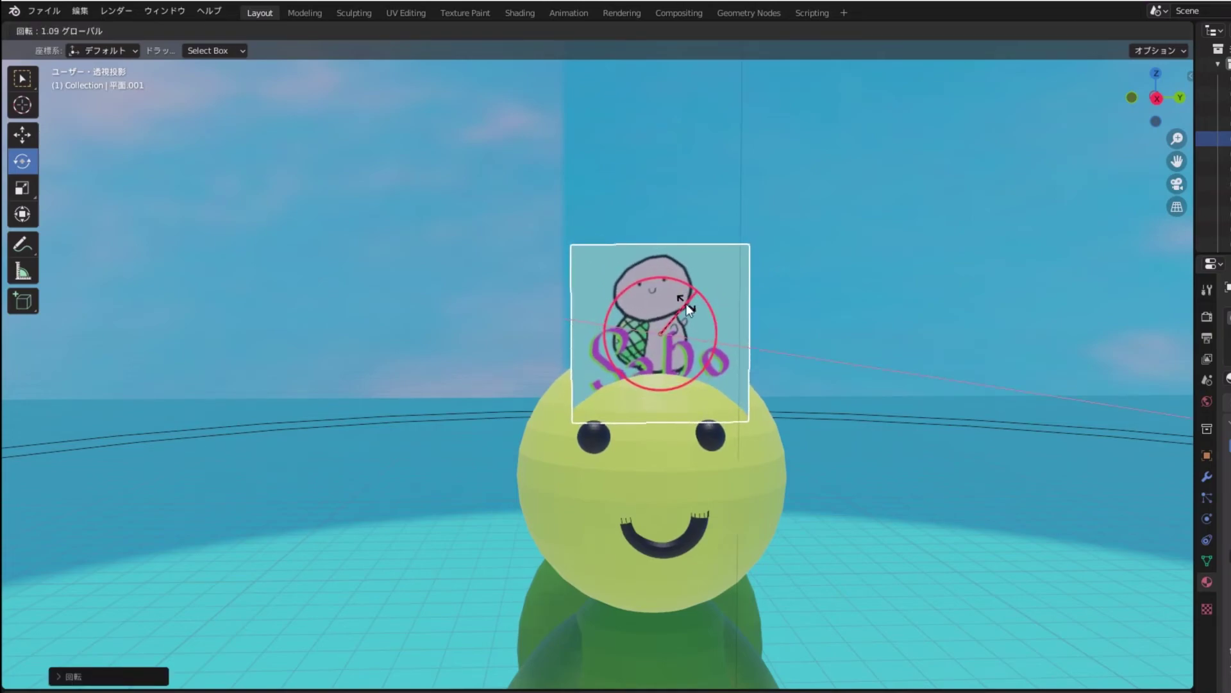
Cancel the extra plane rotation and resize the spotlight
{"action": "right_click", "coordinate": [693, 306]}
{"action": "scroll", "coordinate": [842, 283], "scroll_direction": "down", "scroll_amount": 1}
{"action": "scroll", "coordinate": [842, 283], "scroll_direction": "down", "scroll_amount": 4}
{"action": "left_click", "coordinate": [652, 345]}
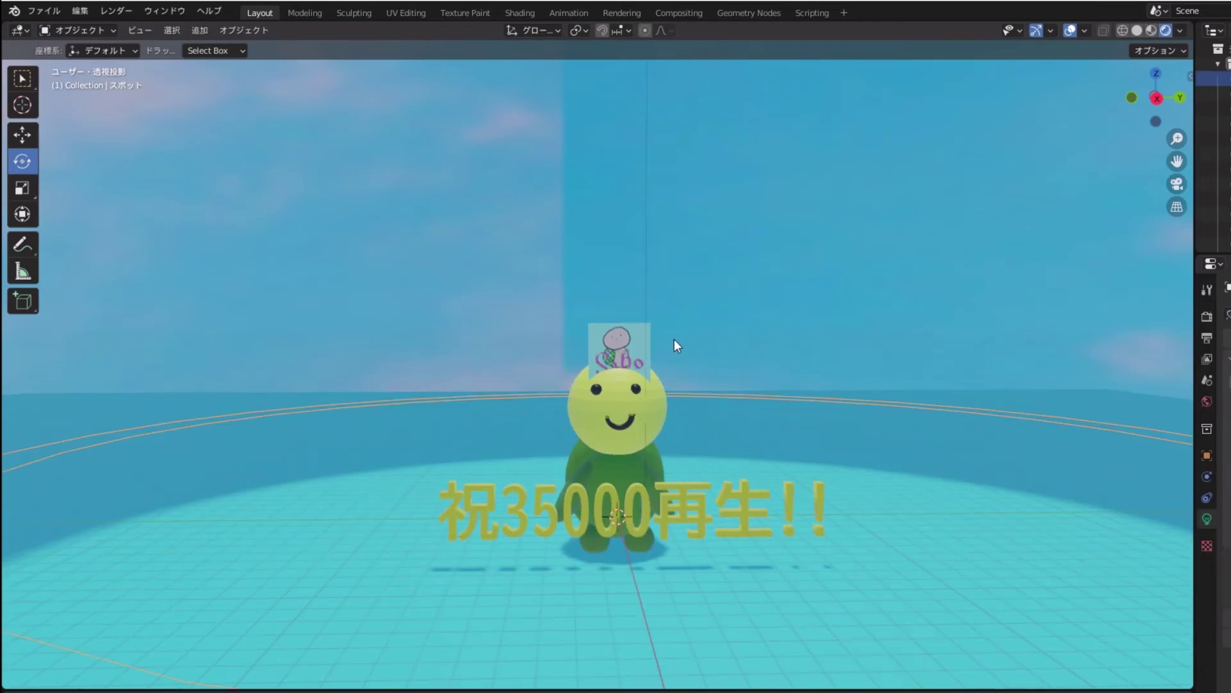
{"action": "key", "text": "s"}
{"action": "left_click", "coordinate": [671, 345]}
Lift the picture plane slightly higher above the head, then deselect it
{"action": "left_click", "coordinate": [629, 352]}
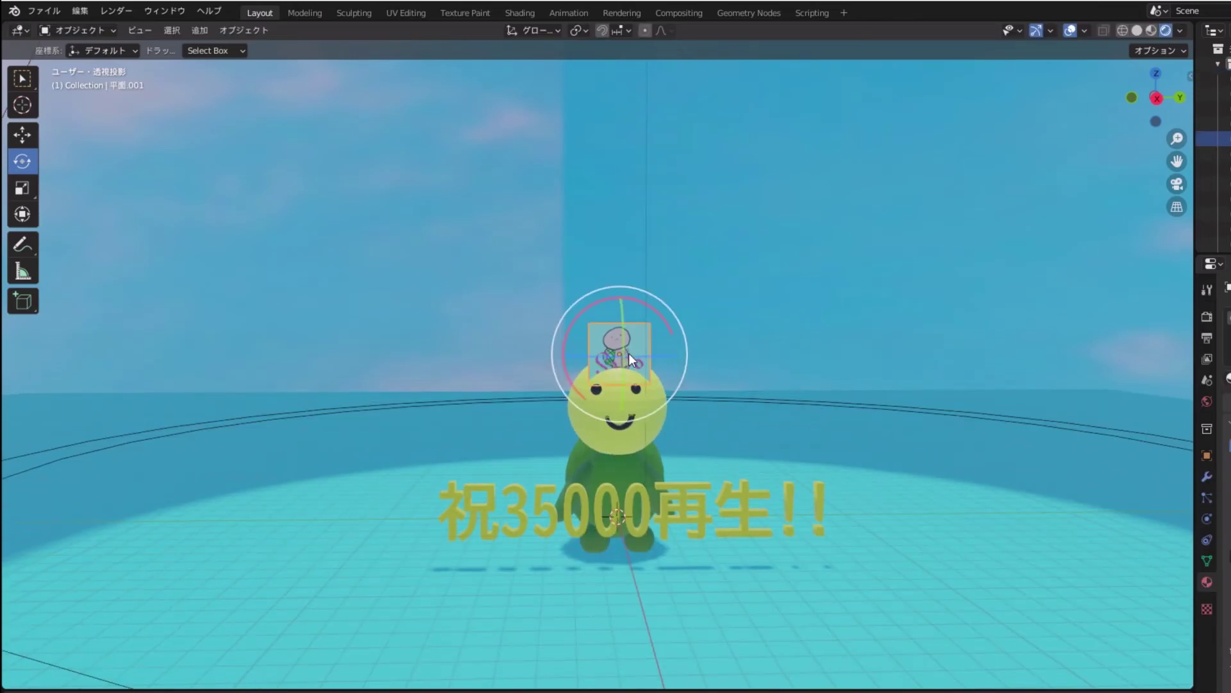
{"action": "key", "text": "r"}
{"action": "right_click", "coordinate": [651, 345]}
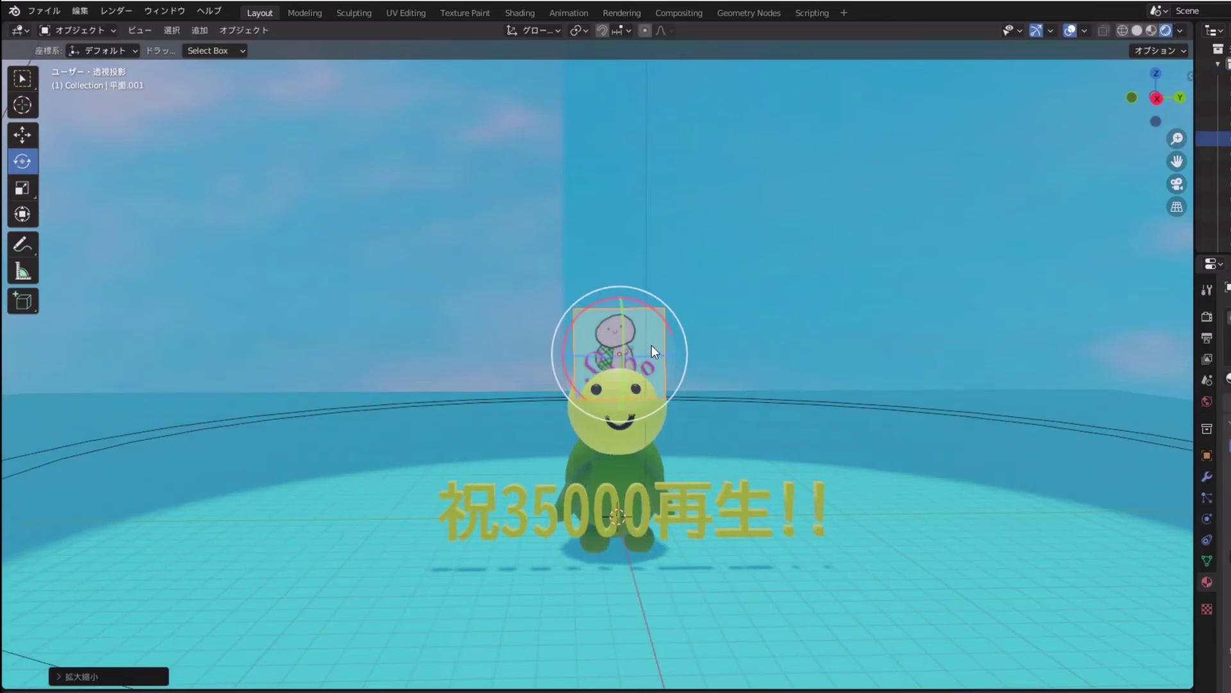
{"action": "left_click", "coordinate": [29, 133]}
{"action": "left_click_drag", "start_coordinate": [623, 299], "coordinate": [621, 293]}
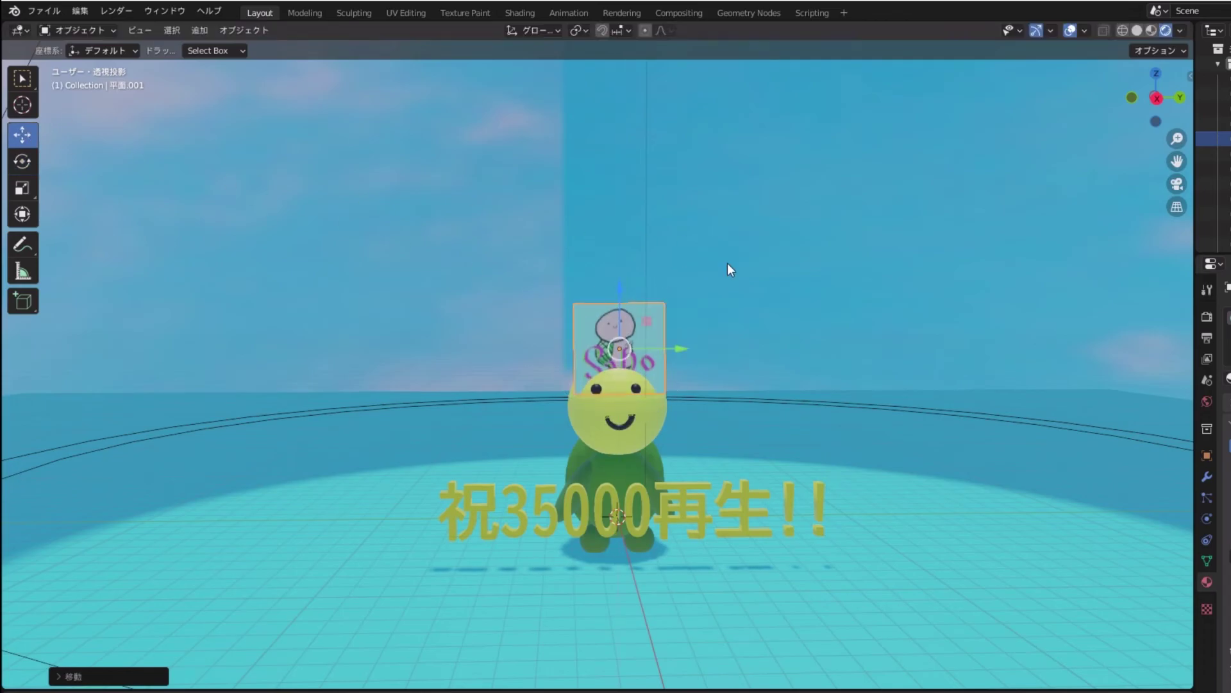
{"action": "left_click", "coordinate": [728, 262]}
{"action": "scroll", "coordinate": [745, 259], "scroll_direction": "down", "scroll_amount": 3}
{"action": "scroll", "coordinate": [759, 256], "scroll_direction": "down", "scroll_amount": 3}
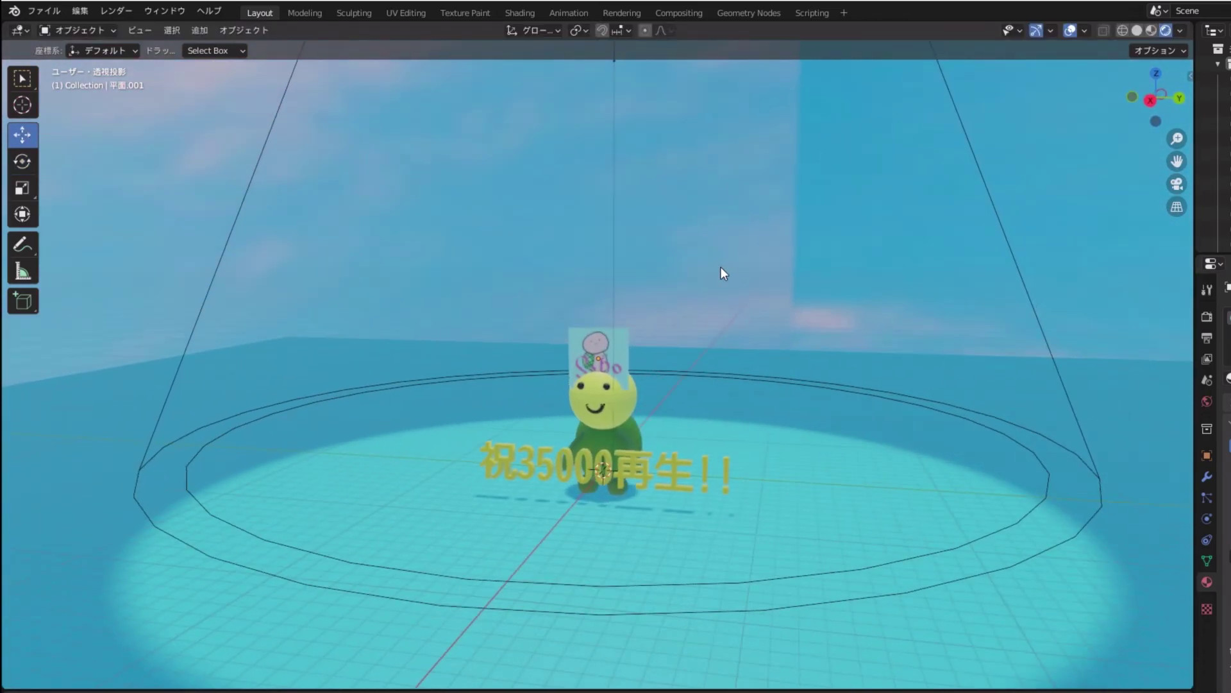
{"action": "mouse_move", "coordinate": [721, 267]}
{"action": "middle_mouse_down"}
{"action": "mouse_move", "coordinate": [807, 245]}
{"action": "mouse_move", "coordinate": [783, 260]}
{"action": "middle_mouse_up"}
{"action": "scroll", "coordinate": [783, 260], "scroll_direction": "up", "scroll_amount": 2}
{"action": "scroll", "coordinate": [783, 261], "scroll_direction": "up", "scroll_amount": 2}
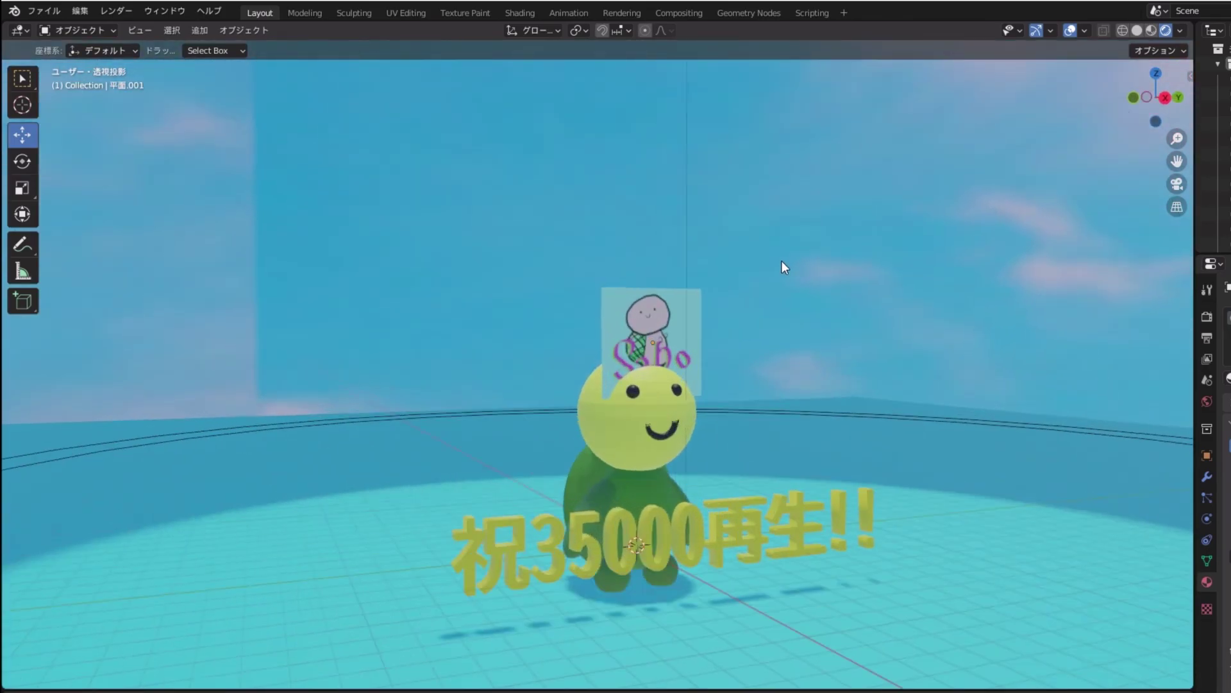